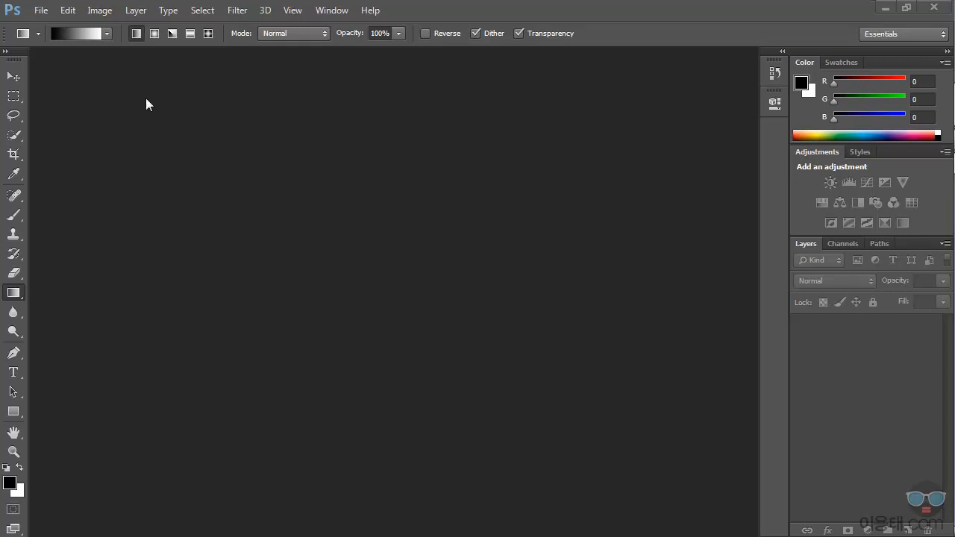
Open the traffic light photo 신호등 from the 학습자료 folder
left_click(37, 15)
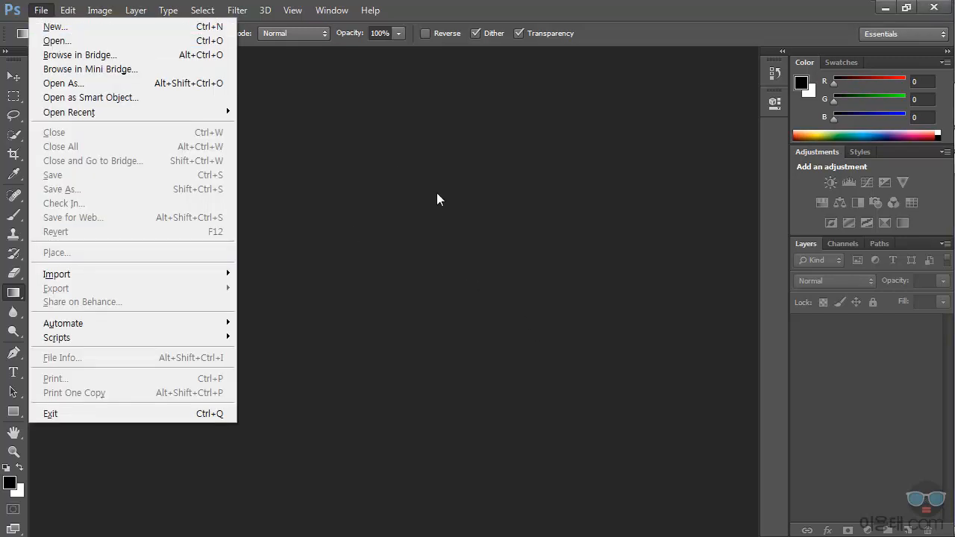
left_click(437, 195)
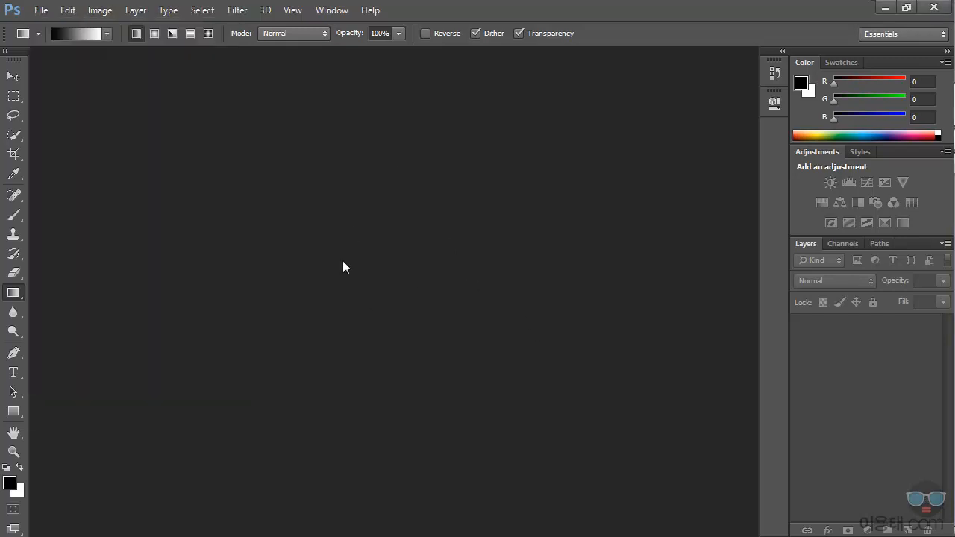
double_click(426, 259)
left_click_drag(493, 72, 496, 60)
left_click_drag(801, 488, 842, 534)
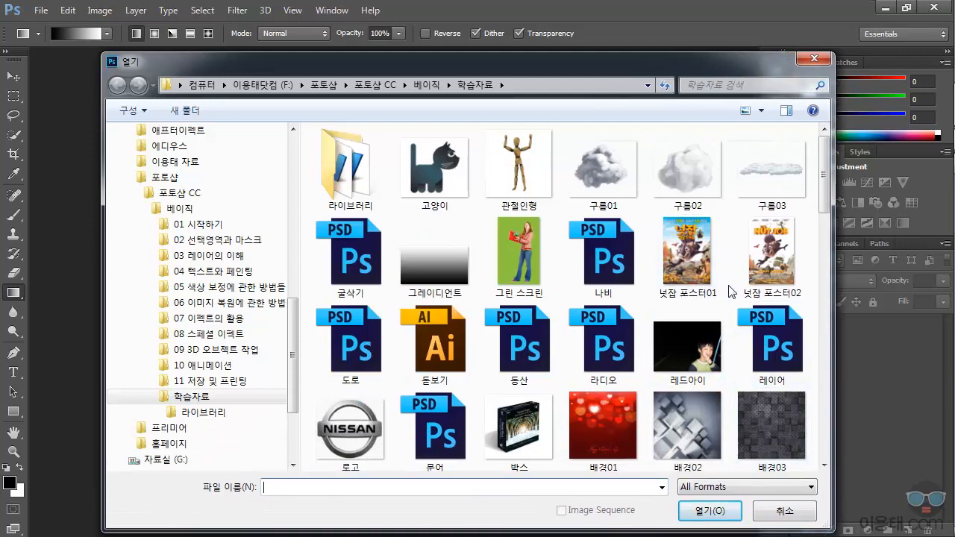
left_click_drag(826, 186, 816, 389)
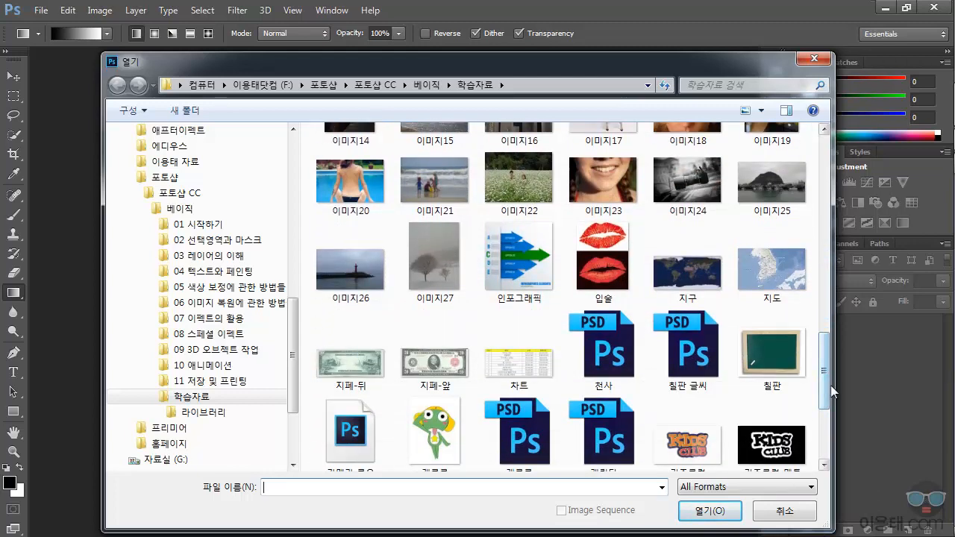
left_click_drag(824, 389, 833, 299)
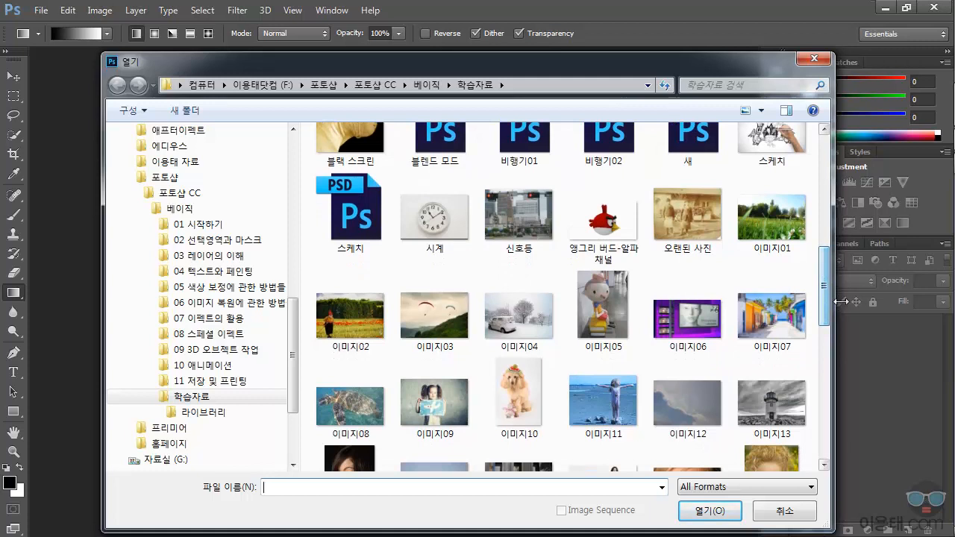
left_click(540, 218)
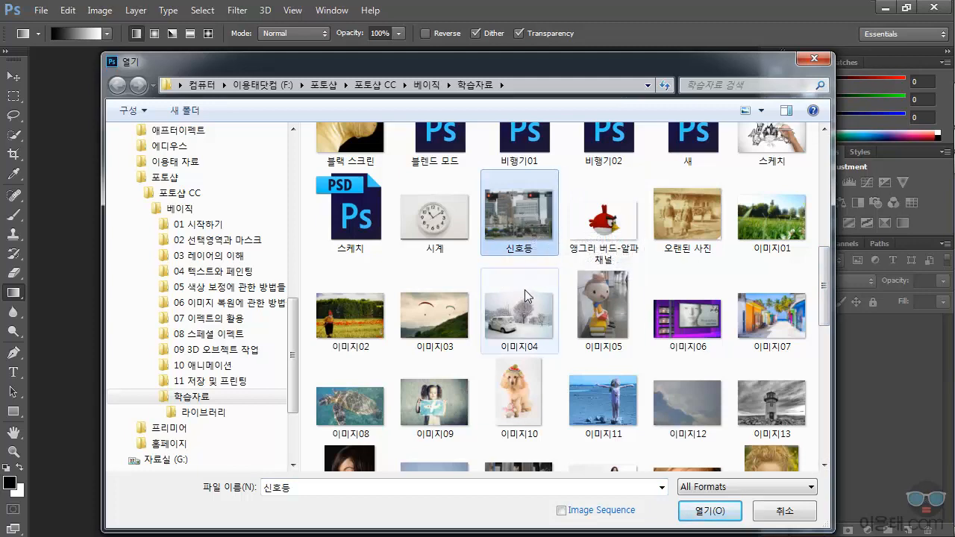
left_click(721, 512)
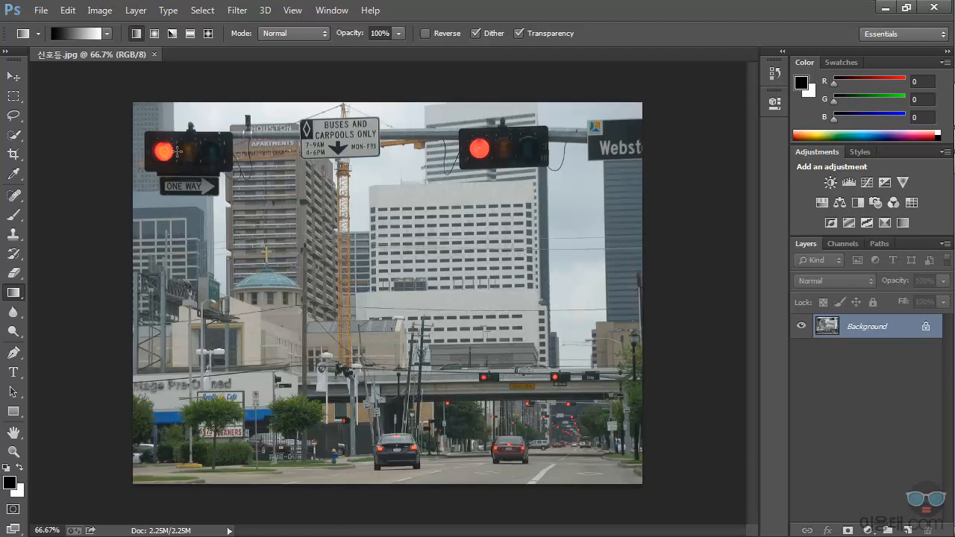
Select the glowing red lamp of the traffic light above the ONE WAY sign with a circular Elliptical Marquee selection about 0.6 cm across
left_click(23, 105)
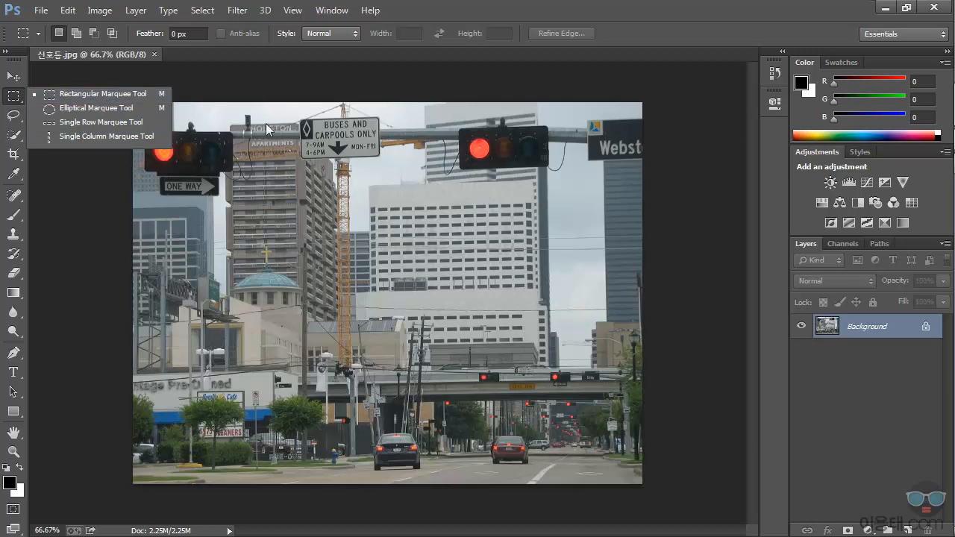
left_click(99, 112)
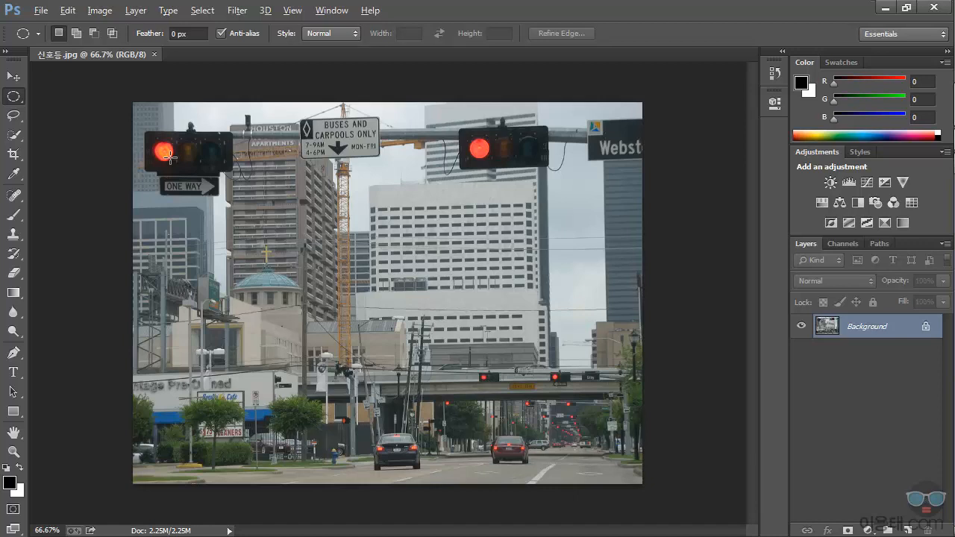
scroll(170, 158, "up", 3)
scroll(170, 156, "down", 5)
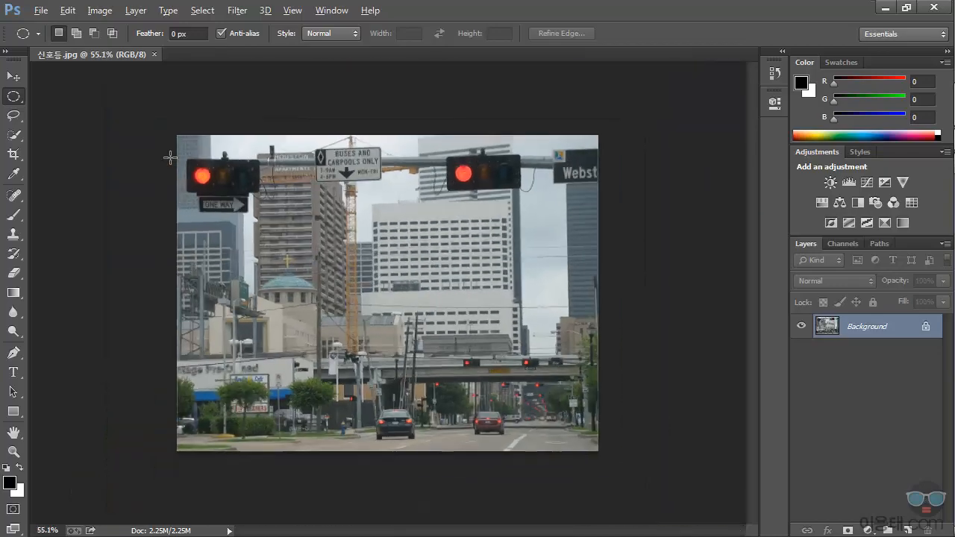
scroll(170, 156, "up", 11)
scroll(191, 233, "down", 9)
scroll(191, 233, "up", 5)
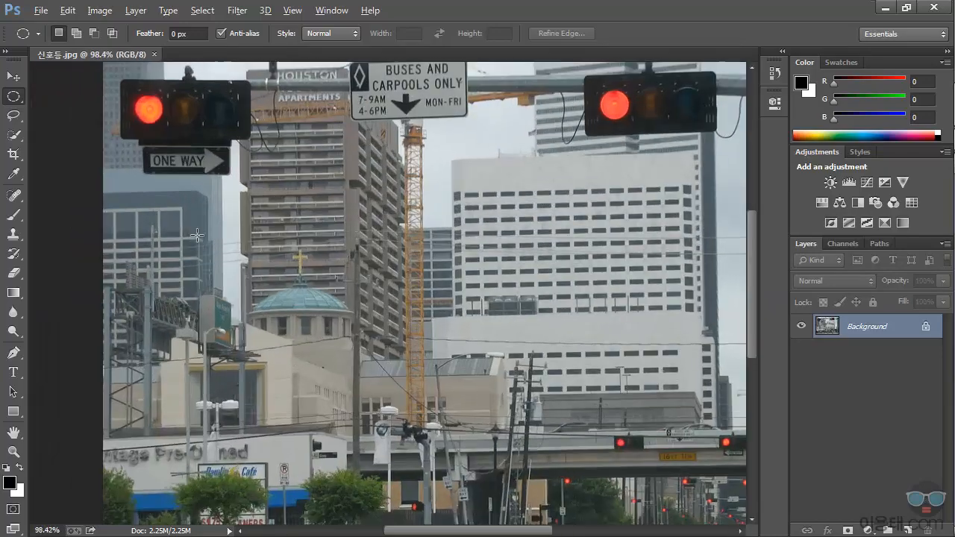
scroll(199, 228, "down", 3)
scroll(148, 132, "up", 7)
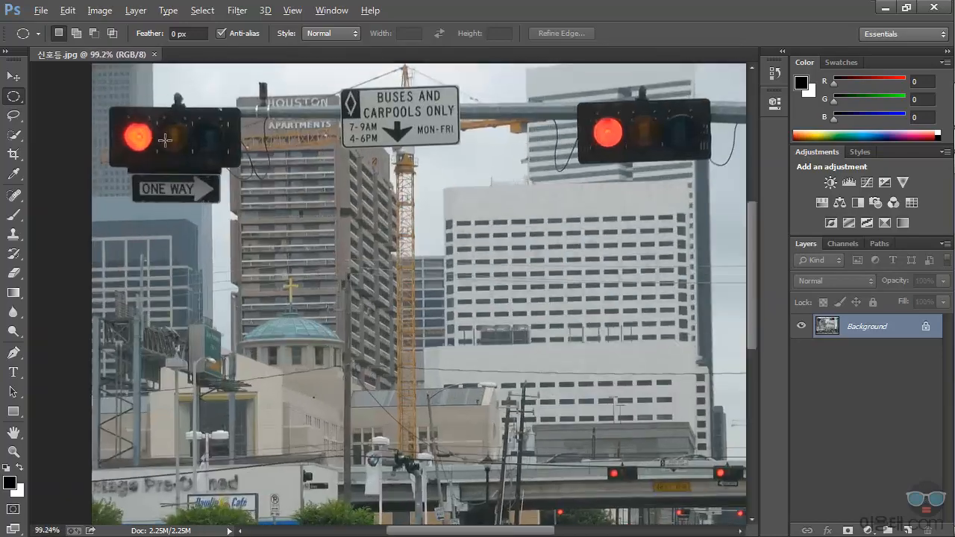
scroll(111, 129, "down", 1)
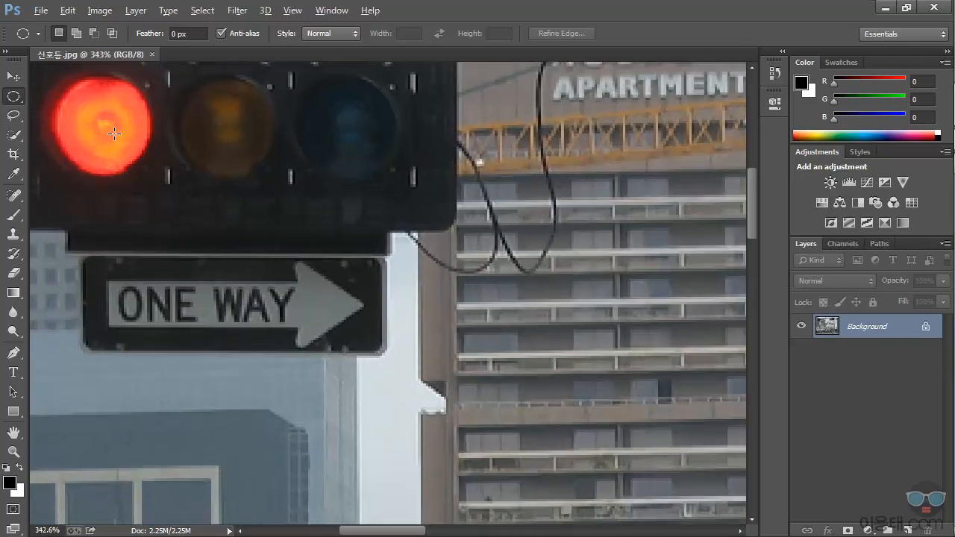
key("alt")
key("space")
left_click_drag(209, 169, 500, 323)
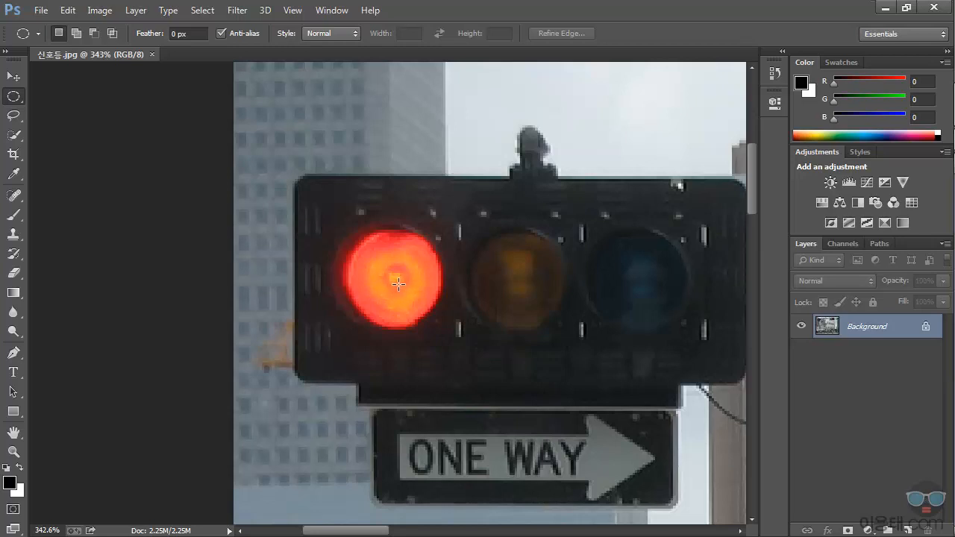
left_click_drag(398, 283, 447, 327)
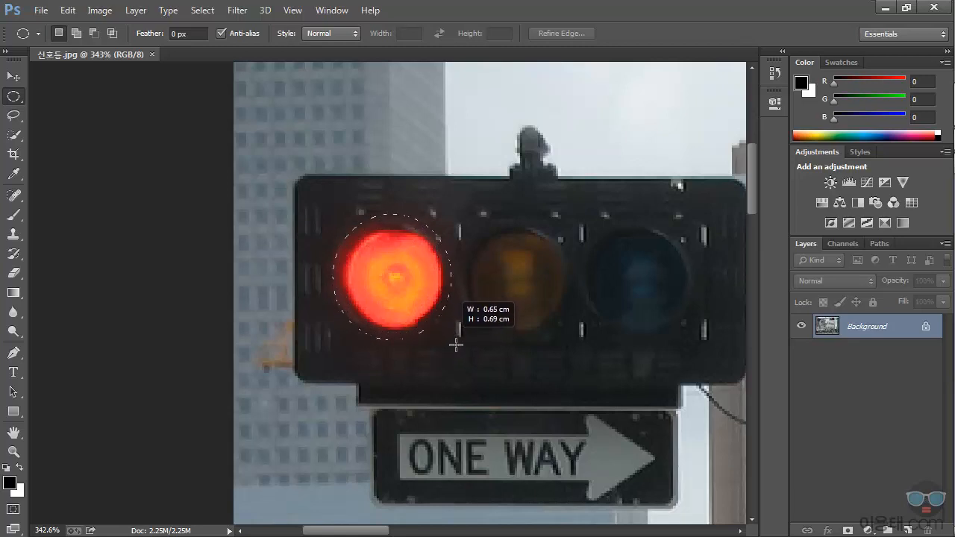
left_click_drag(472, 358, 459, 341)
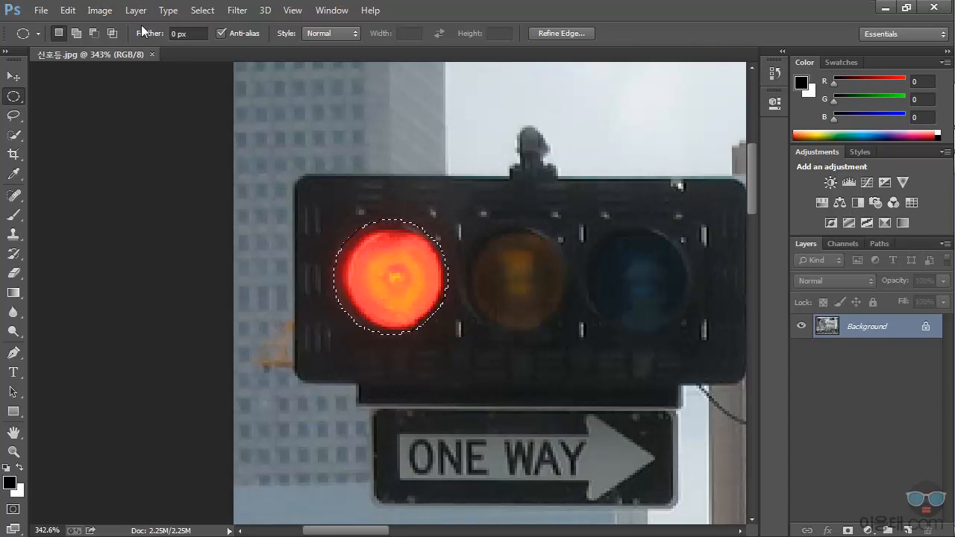
Recolour the selected lamp blue with Hue/Saturation, using hue -178, saturation -21 and lightness -3
left_click(104, 11)
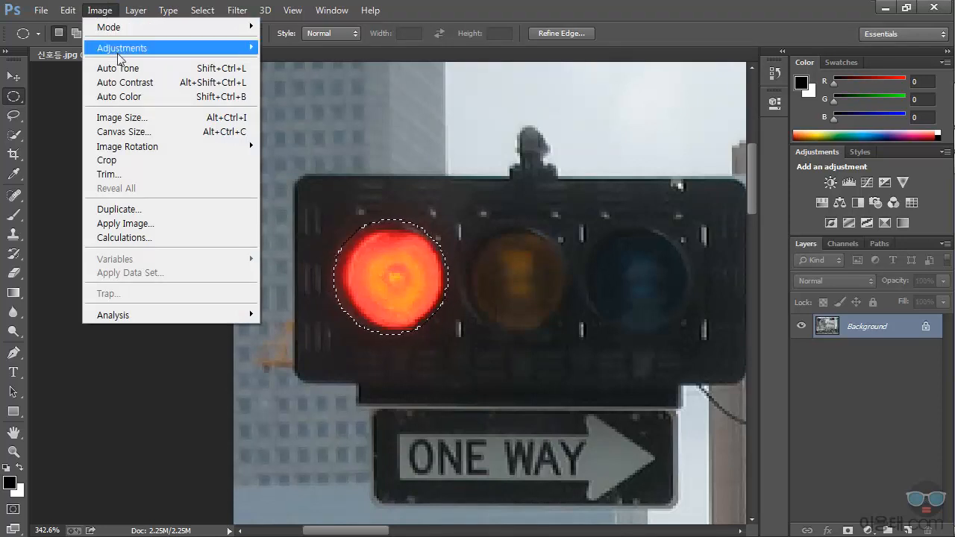
mouse_move(127, 52)
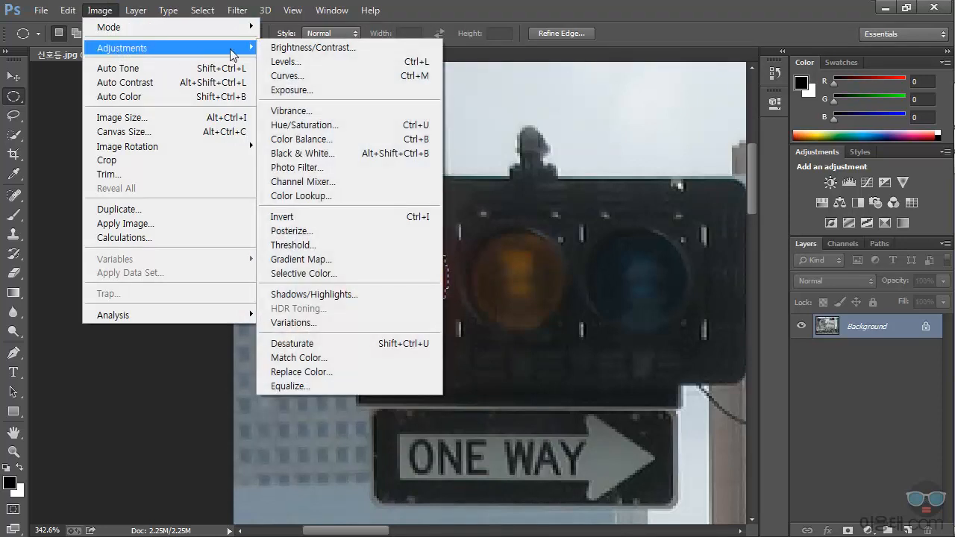
left_click(341, 131)
left_click_drag(612, 136, 736, 175)
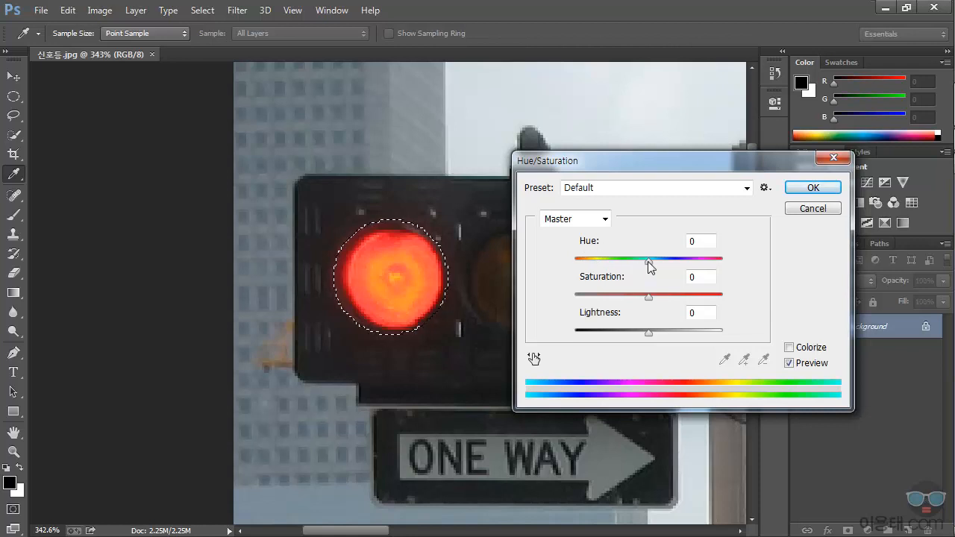
left_click_drag(649, 262, 577, 270)
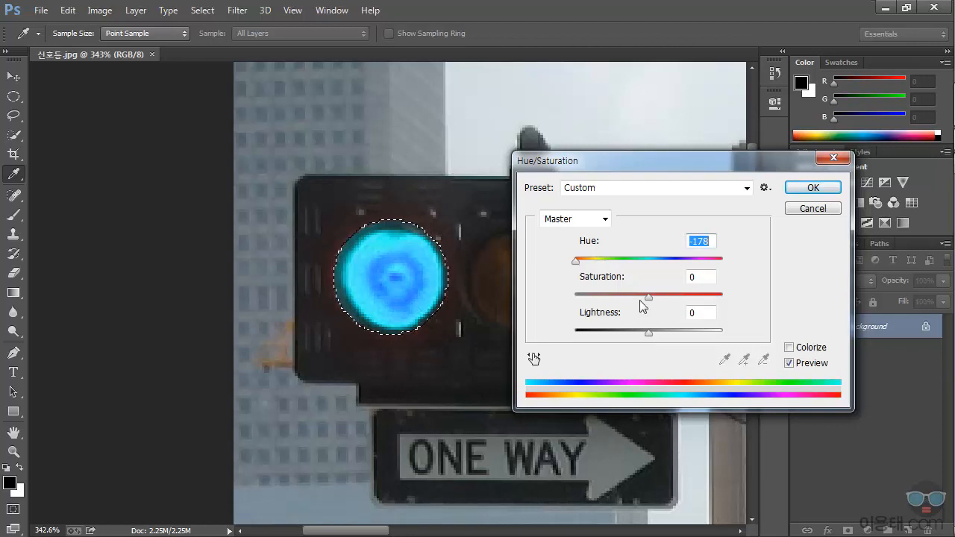
left_click_drag(652, 303, 646, 334)
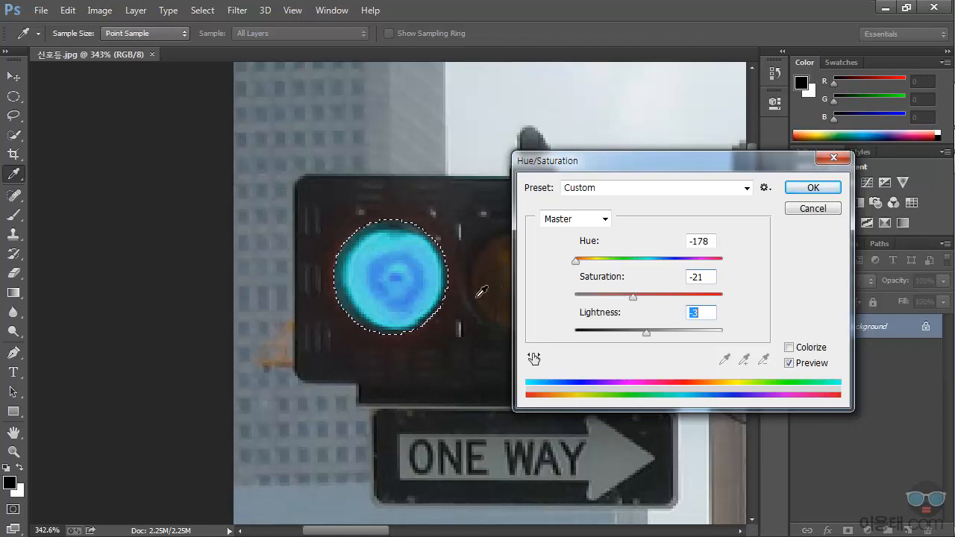
left_click(814, 190)
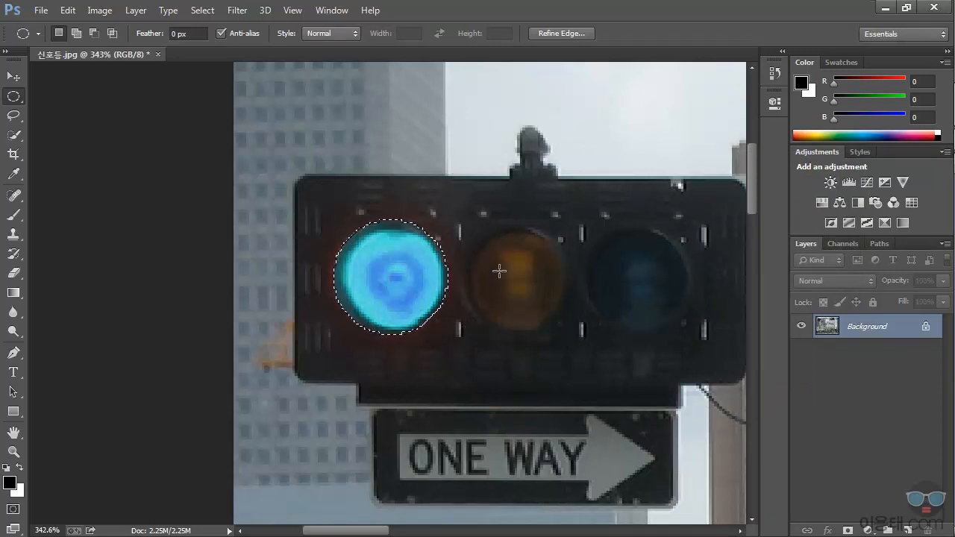
Deselect the circular selection around the recoloured lamp
scroll(498, 272, "down", 3)
scroll(499, 272, "down", 3)
scroll(334, 196, "down", 5)
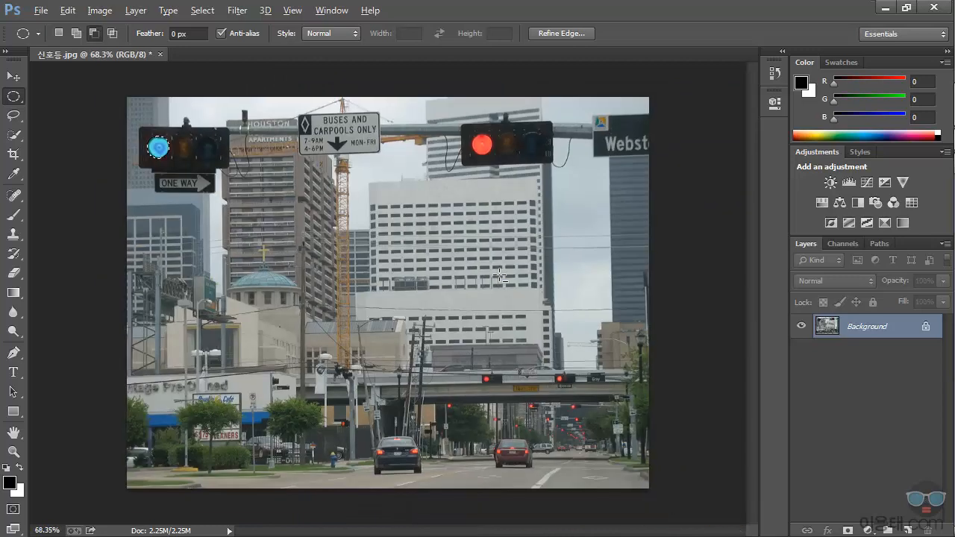
key("alt")
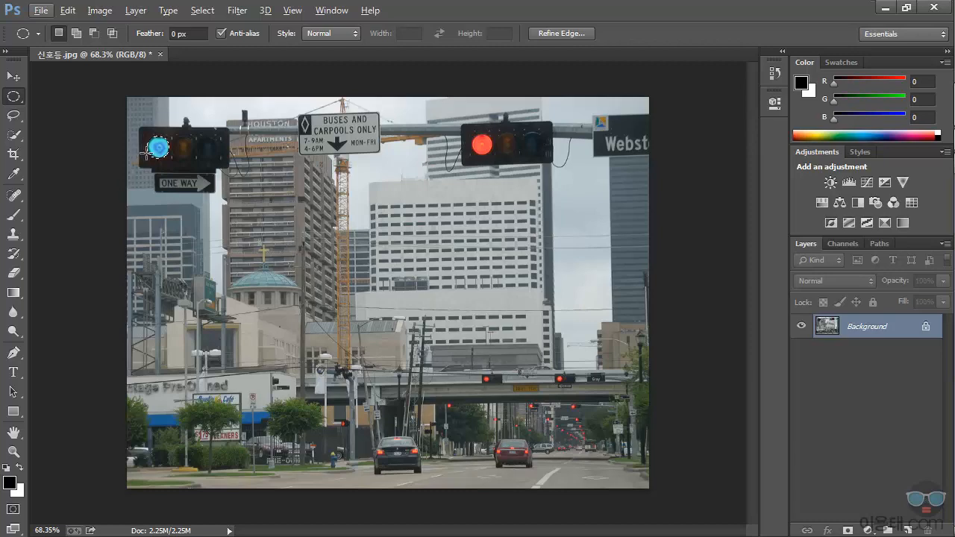
scroll(135, 151, "up", 2)
scroll(136, 135, "up", 2)
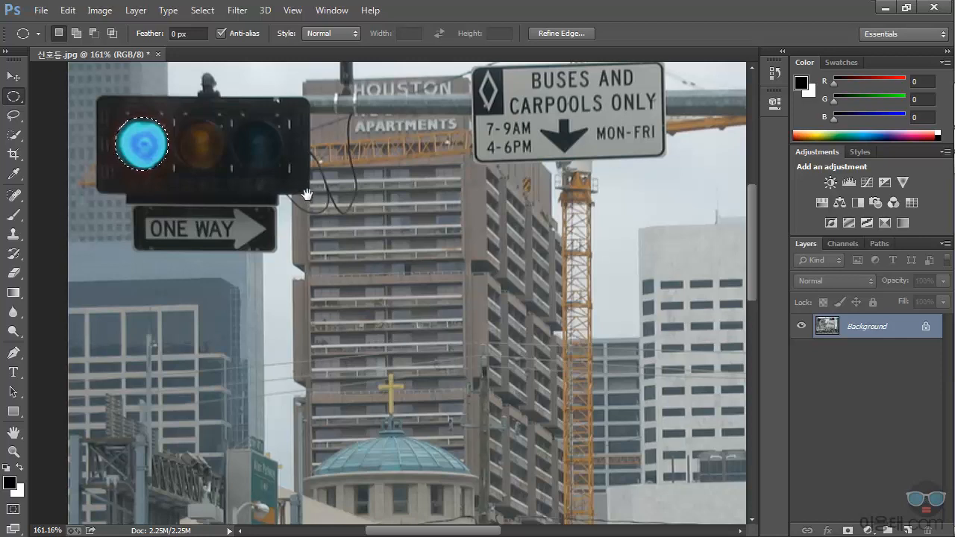
left_click_drag(308, 195, 365, 274)
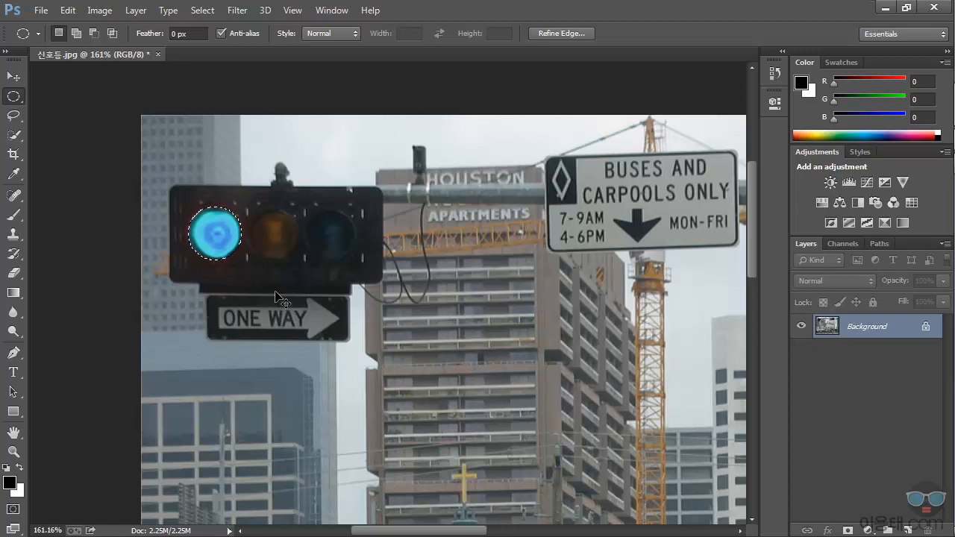
left_click(206, 12)
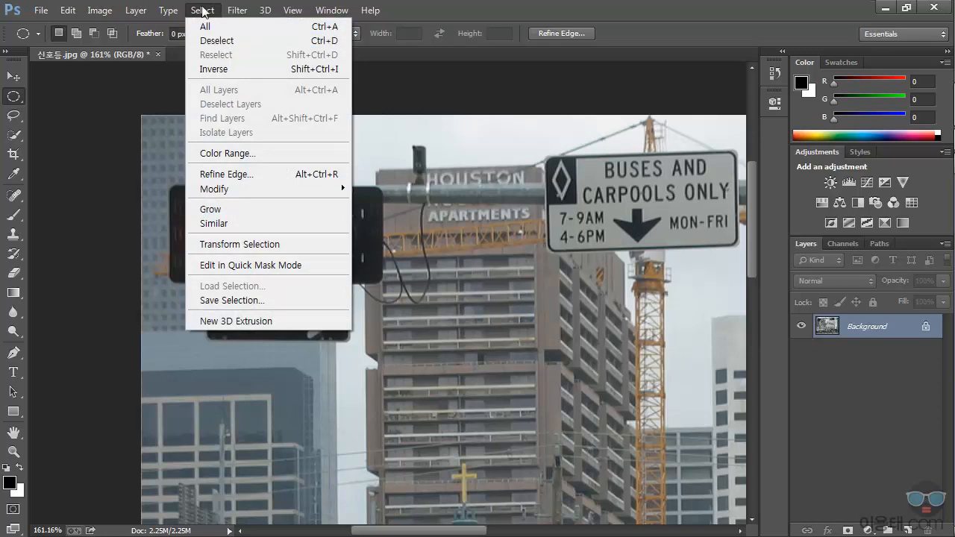
left_click(463, 8)
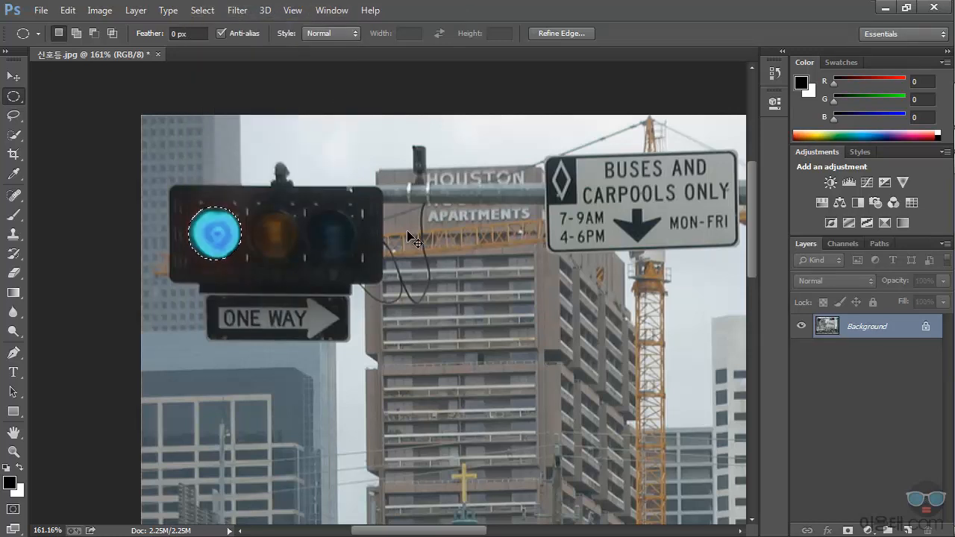
key("ctrl+d")
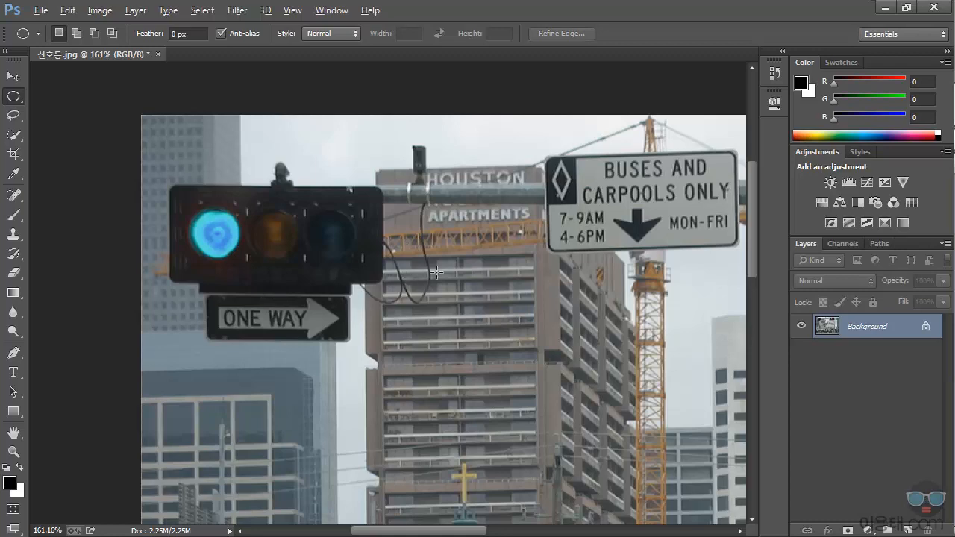
Preview Hue/Saturation on the whole unselected photo with hue +170 and -12, and cancel the adjustment
scroll(437, 273, "down", 5)
scroll(388, 254, "up", 1)
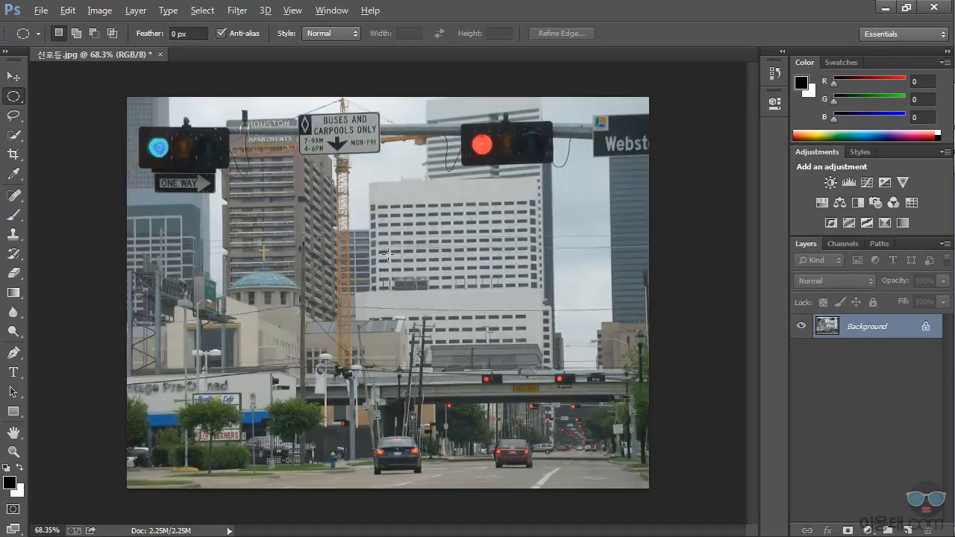
scroll(388, 254, "down", 1)
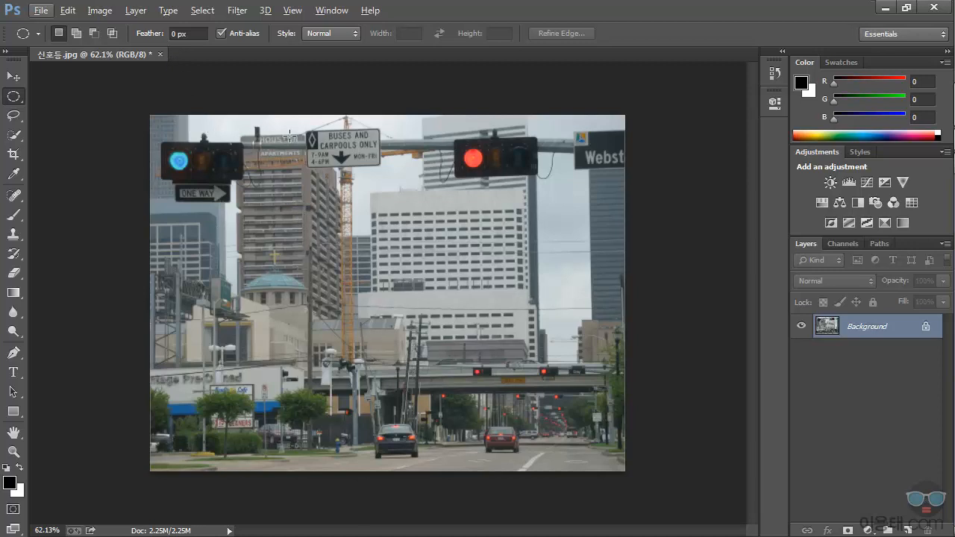
left_click(94, 11)
mouse_move(132, 48)
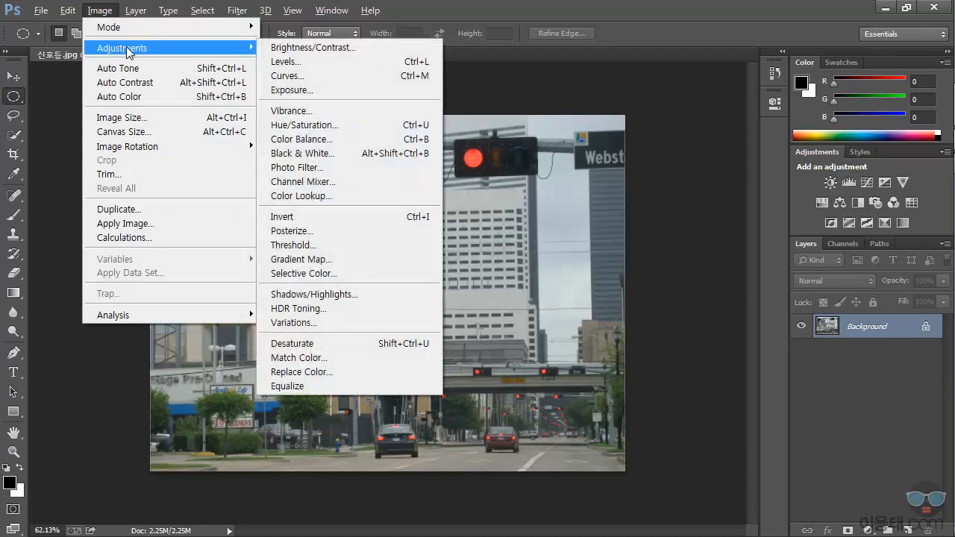
left_click(328, 129)
left_click_drag(634, 170, 689, 269)
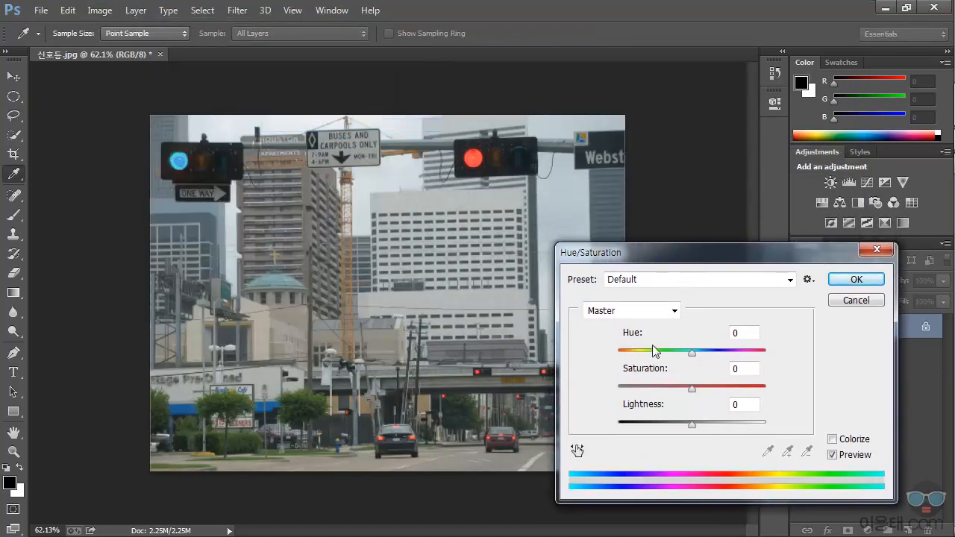
left_click_drag(692, 353, 763, 358)
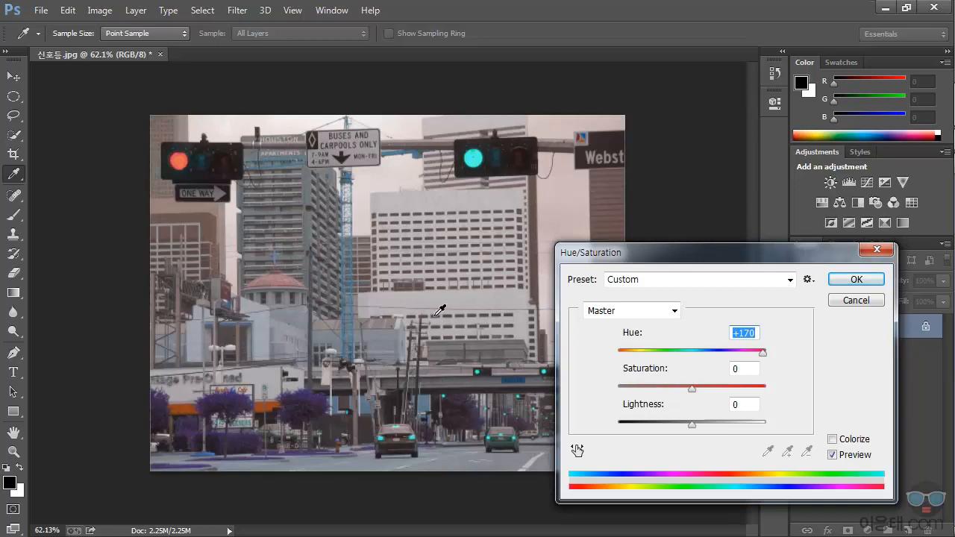
left_click_drag(762, 353, 687, 362)
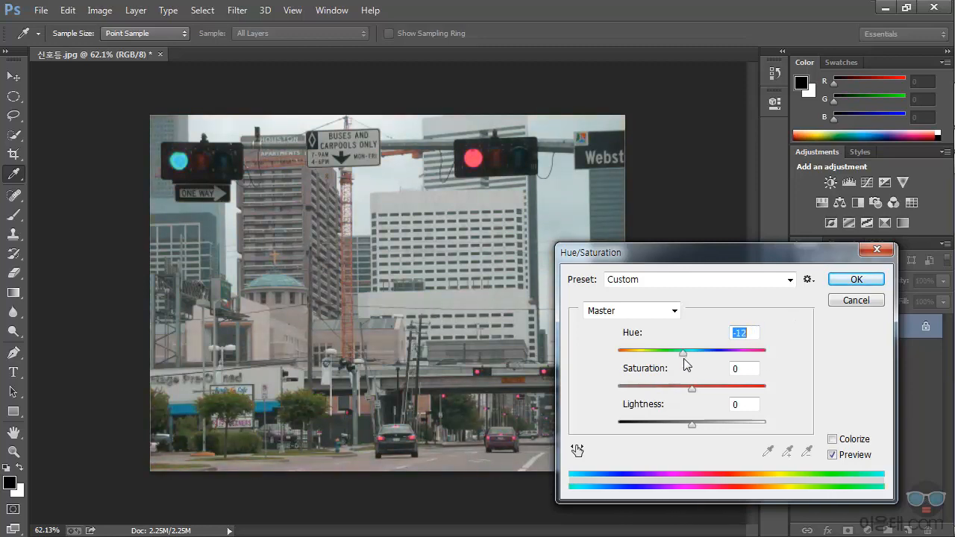
left_click(856, 300)
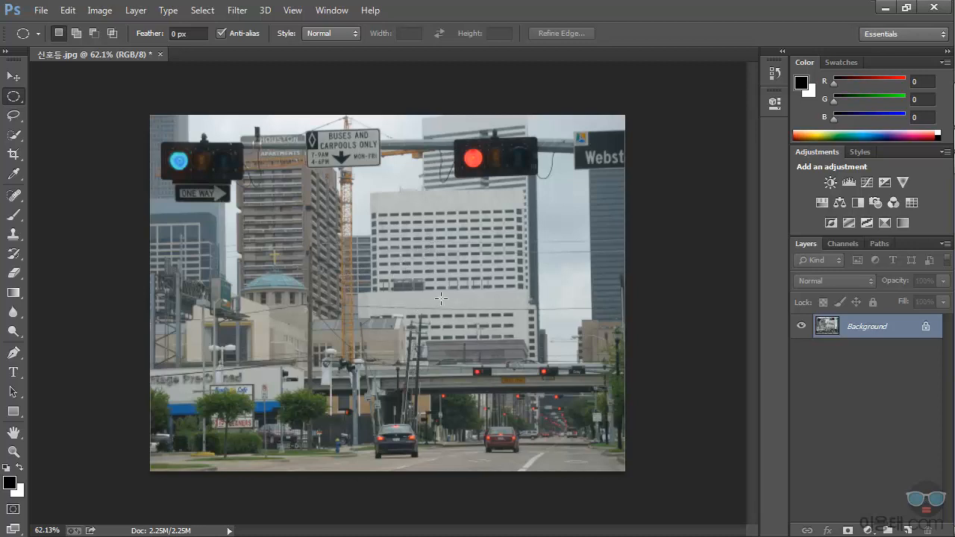
Try a 6.1-pixel Gaussian Blur inside a circular selection on the white building, cancel it and deselect
left_click_drag(413, 256, 522, 362)
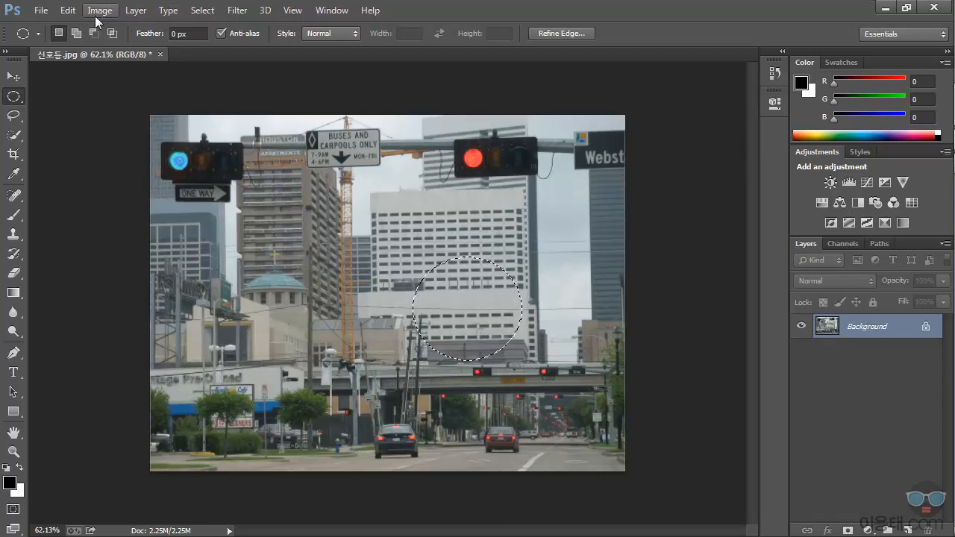
left_click(237, 12)
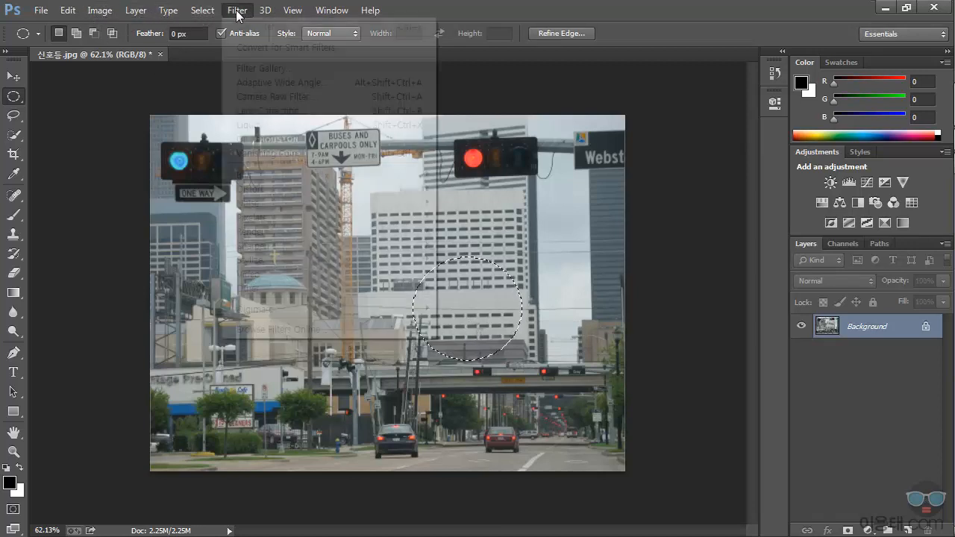
mouse_move(270, 175)
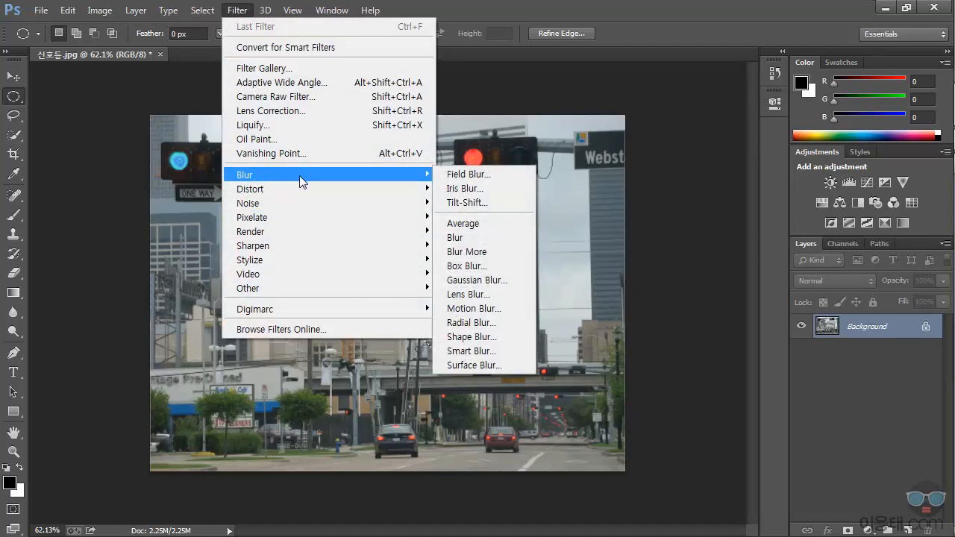
left_click(498, 280)
left_click_drag(501, 94, 779, 228)
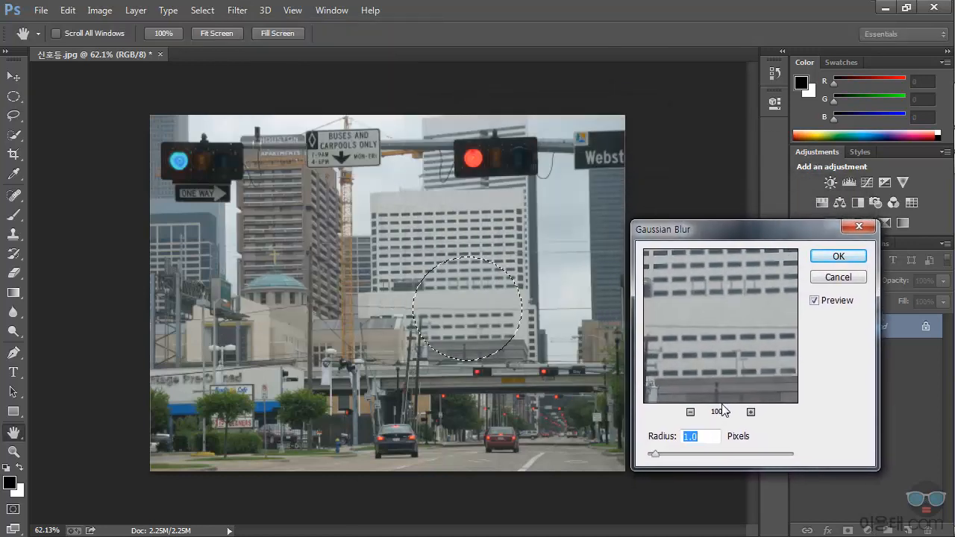
left_click_drag(655, 455, 692, 456)
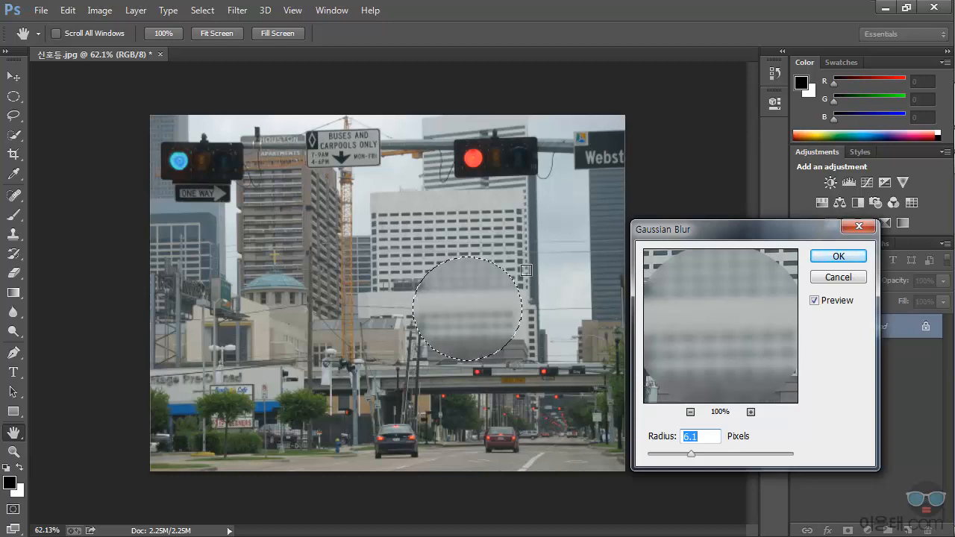
left_click(839, 280)
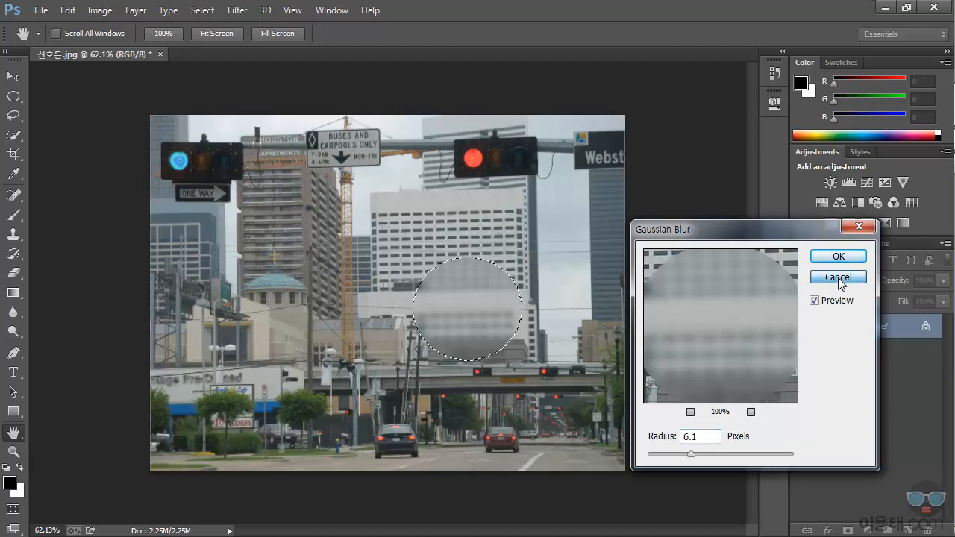
left_click(581, 306)
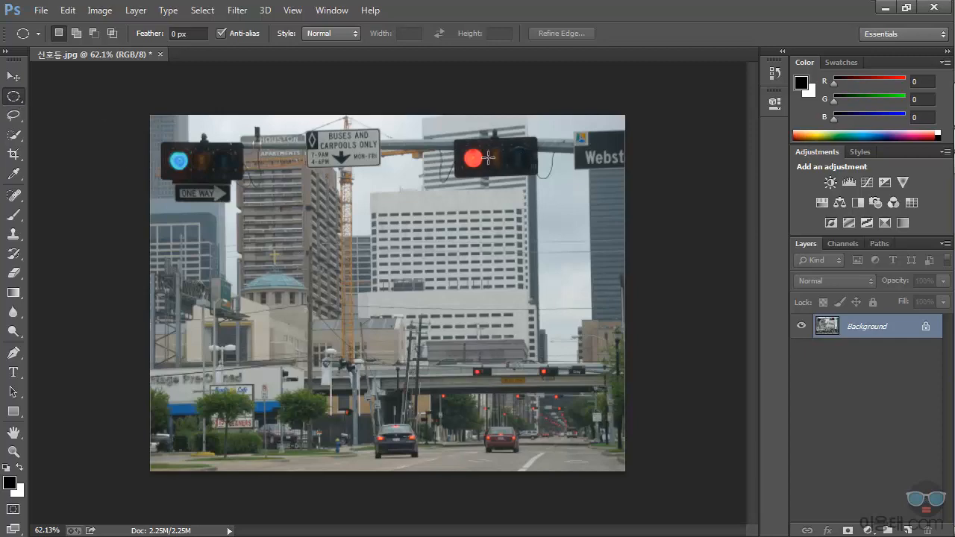
Select the glowing red lamp of the traffic light beside the Webst street sign with a circular Elliptical Marquee selection drawn from its centre
scroll(487, 157, "up", 8)
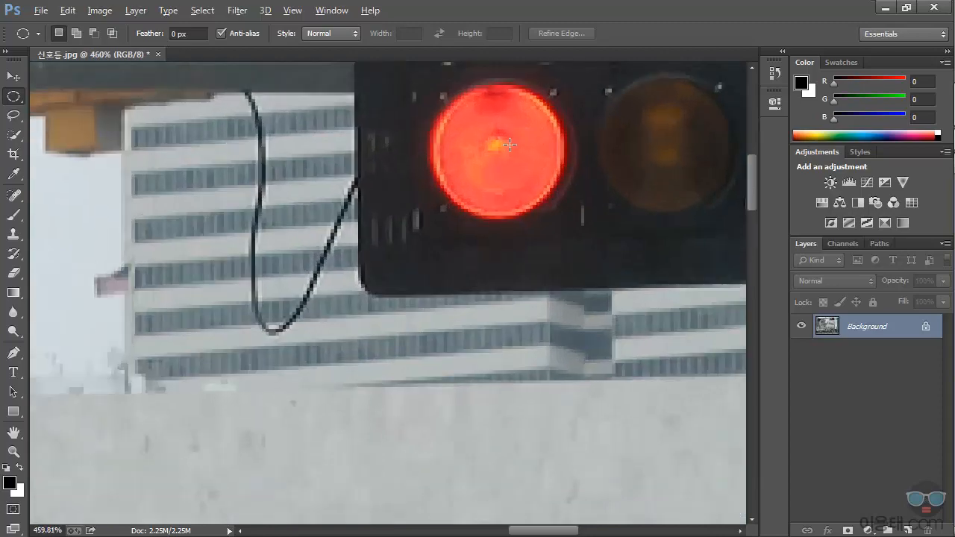
scroll(510, 144, "up", 1)
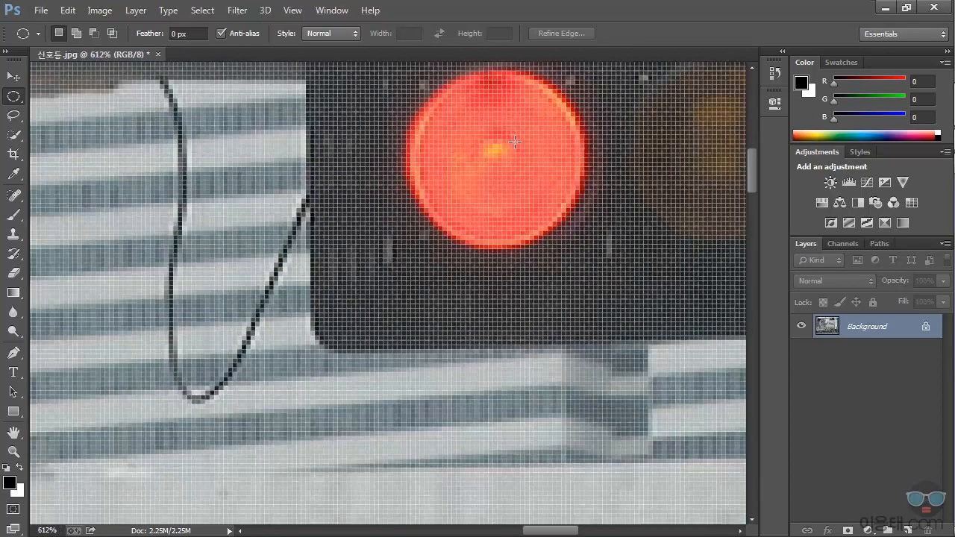
scroll(515, 146, "down", 1)
scroll(515, 146, "up", 2)
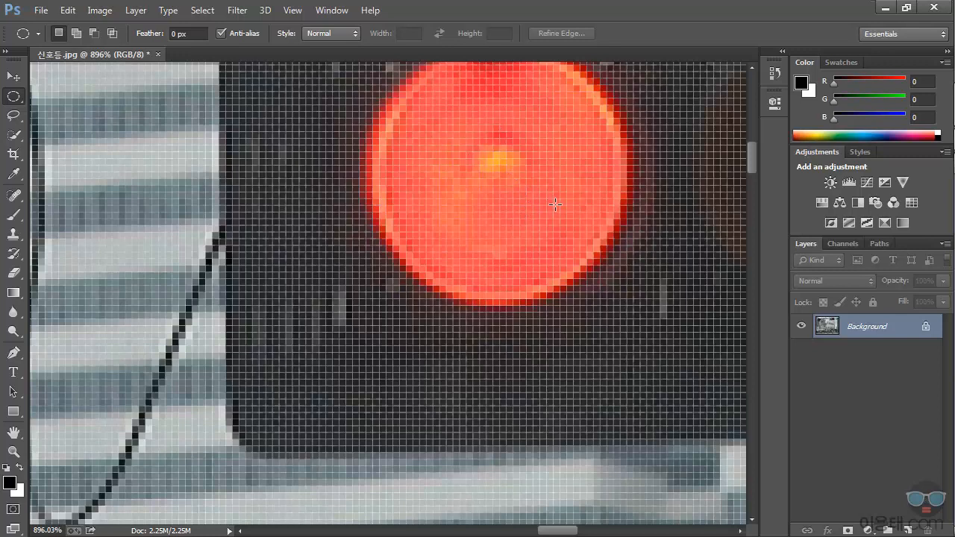
left_click_drag(555, 197, 514, 243)
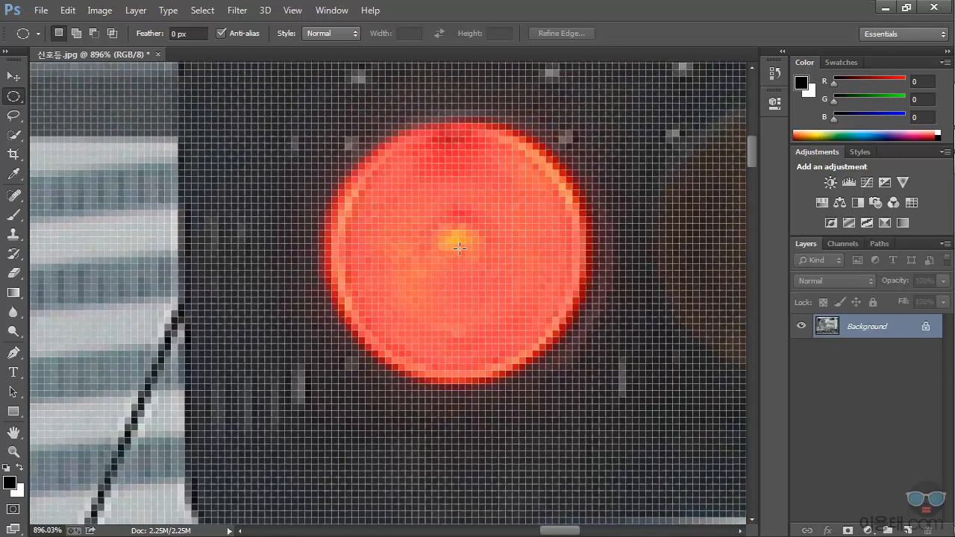
left_click(11, 97)
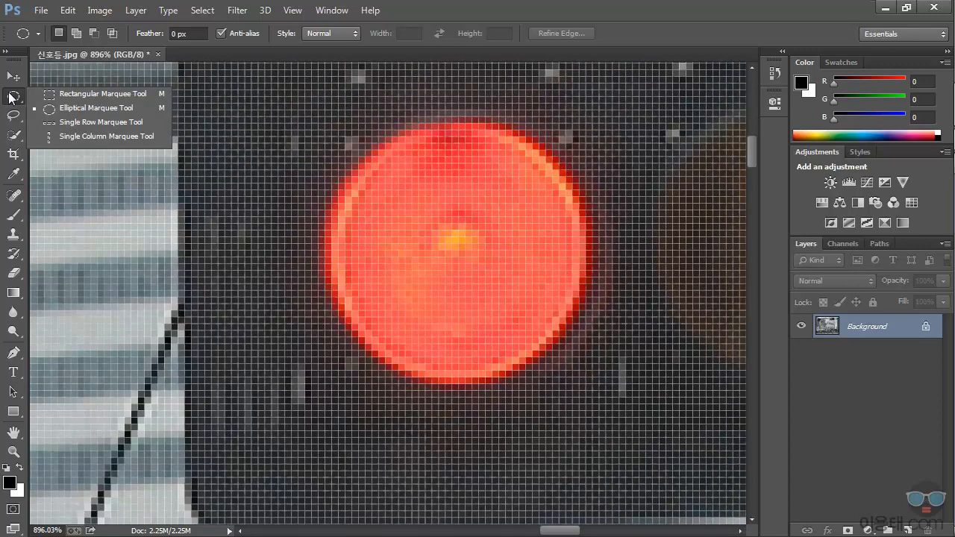
left_click(10, 97)
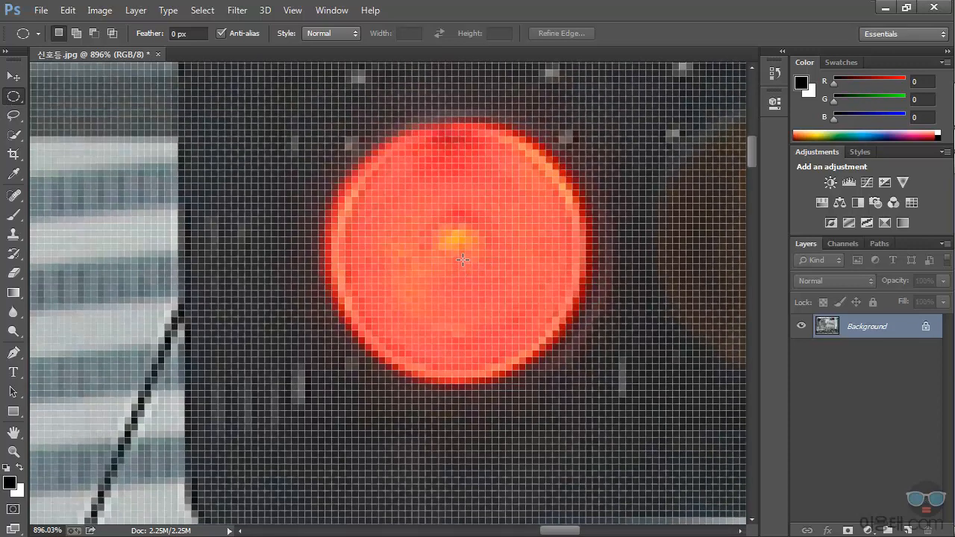
left_click_drag(463, 260, 601, 403)
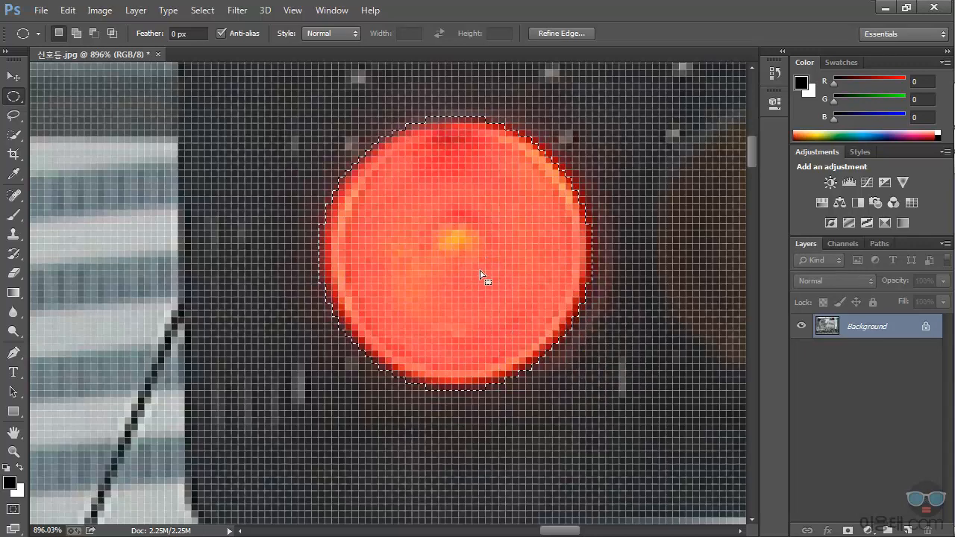
Shift the circular selection outline in small nudges so it fits around the edge of the red lamp
mouse_move(445, 258)
left_mouse_down()
mouse_move(470, 279)
mouse_move(486, 346)
mouse_move(348, 315)
mouse_move(396, 252)
mouse_move(432, 294)
mouse_move(448, 256)
left_mouse_up()
key("Left")
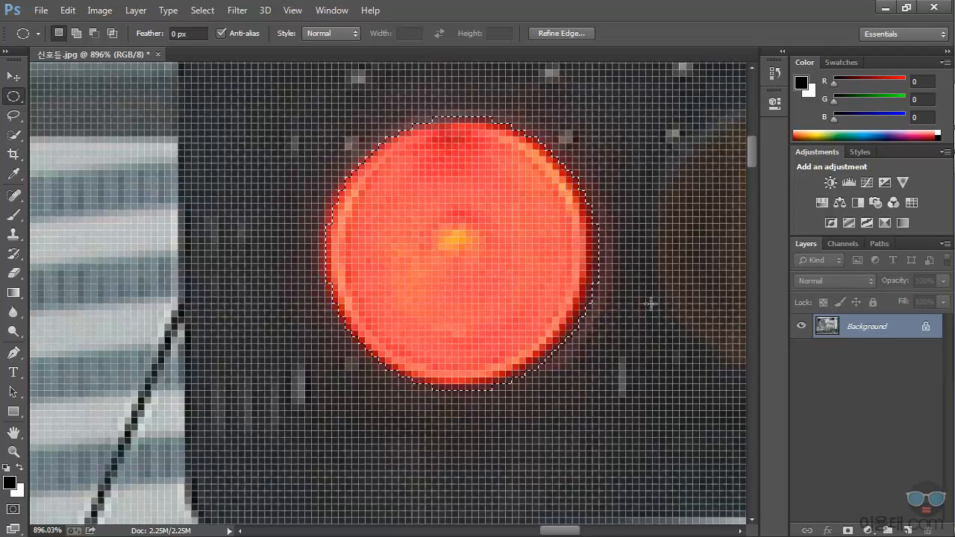
key("Right")
key("Right")
key("Right")
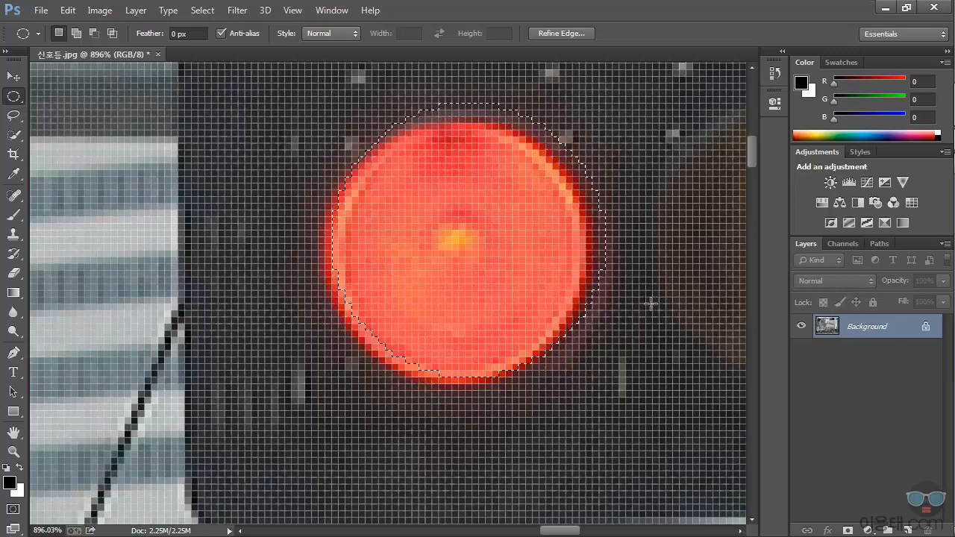
key("Left")
key("Left")
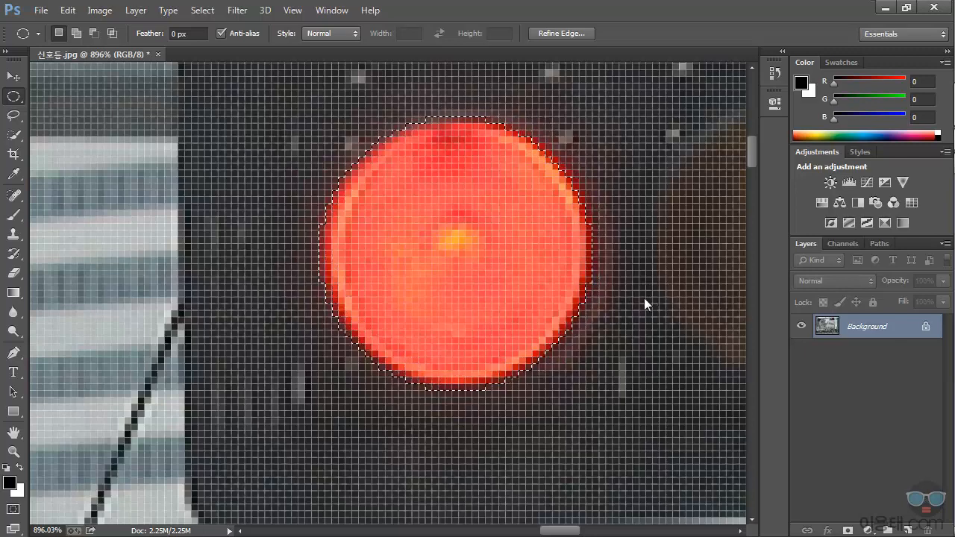
key("Up")
key("Right")
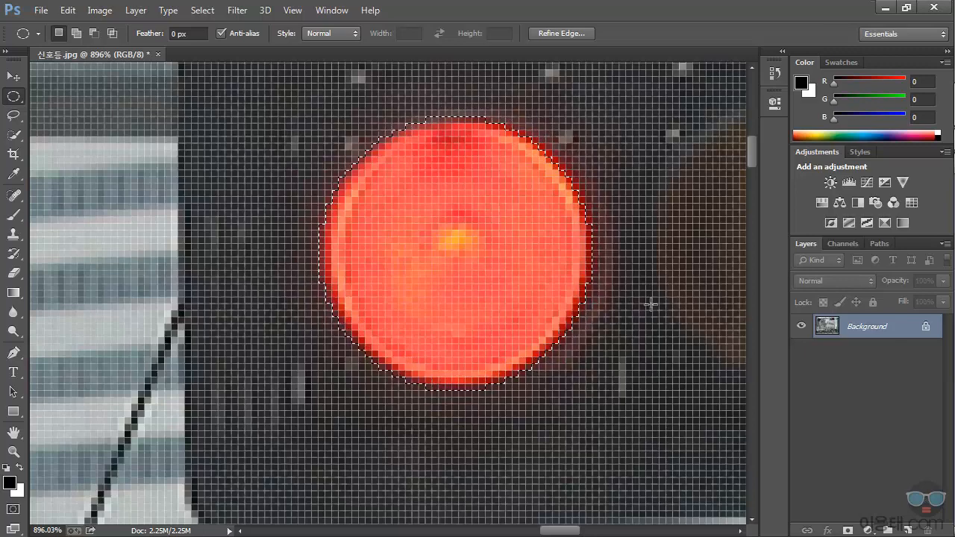
key("Down")
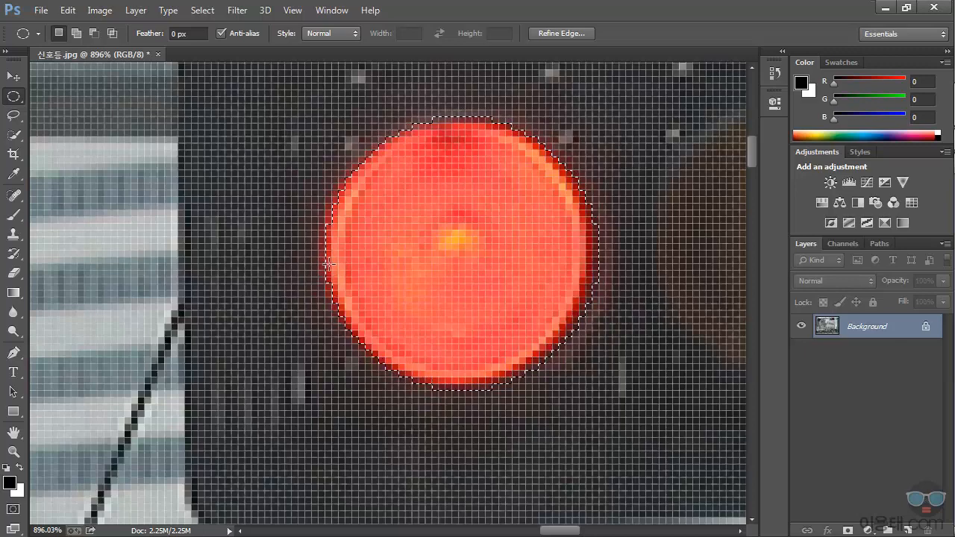
key("Left")
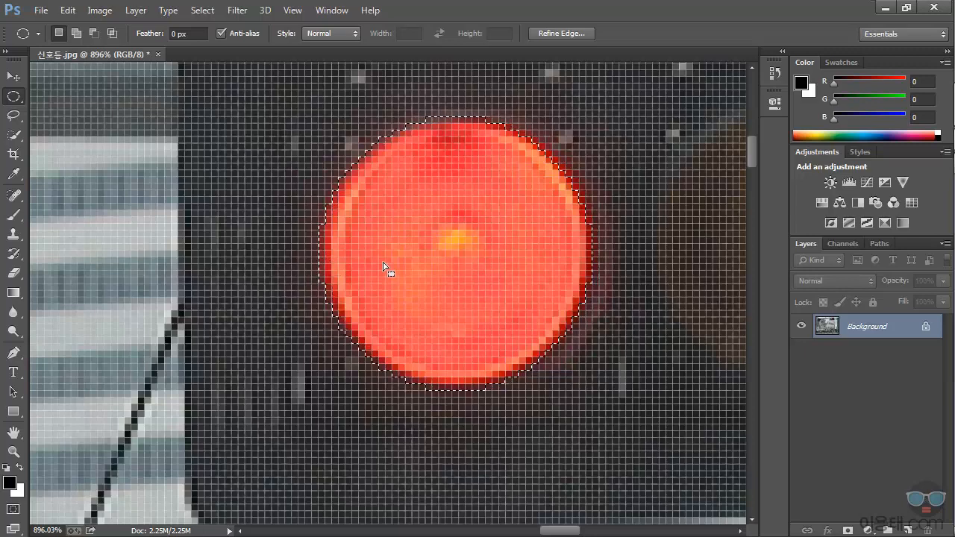
key("Up")
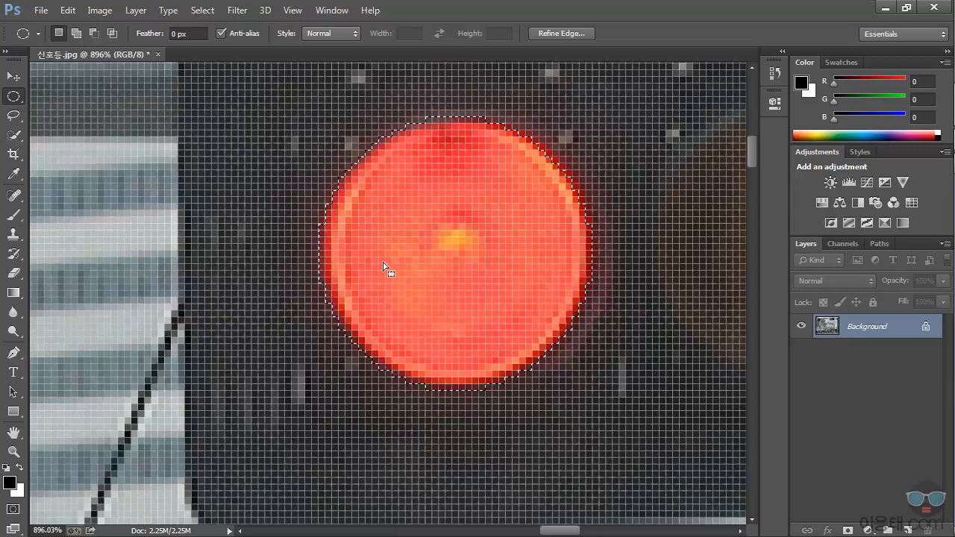
key("Down")
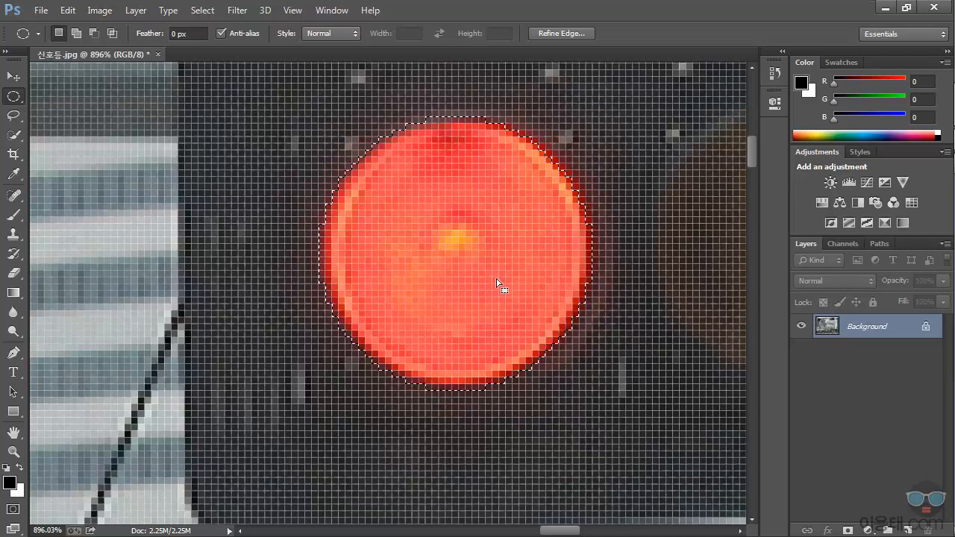
Copy the selected red lamp to the clipboard
left_click(68, 11)
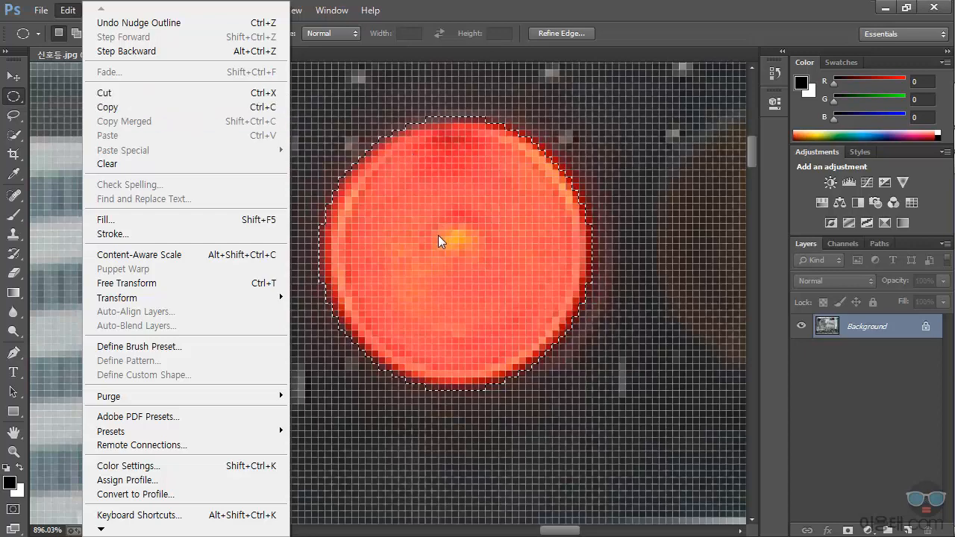
left_click(124, 109)
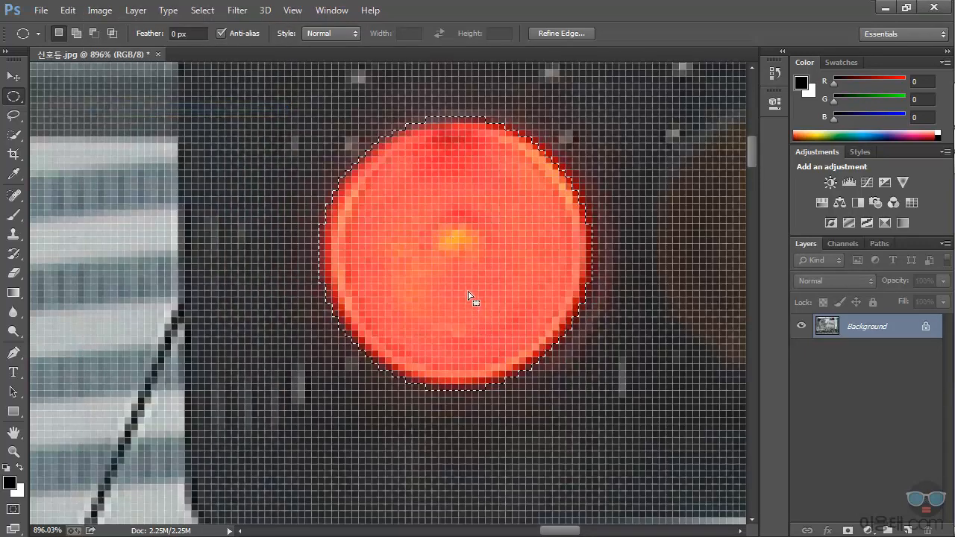
scroll(462, 296, "down", 10)
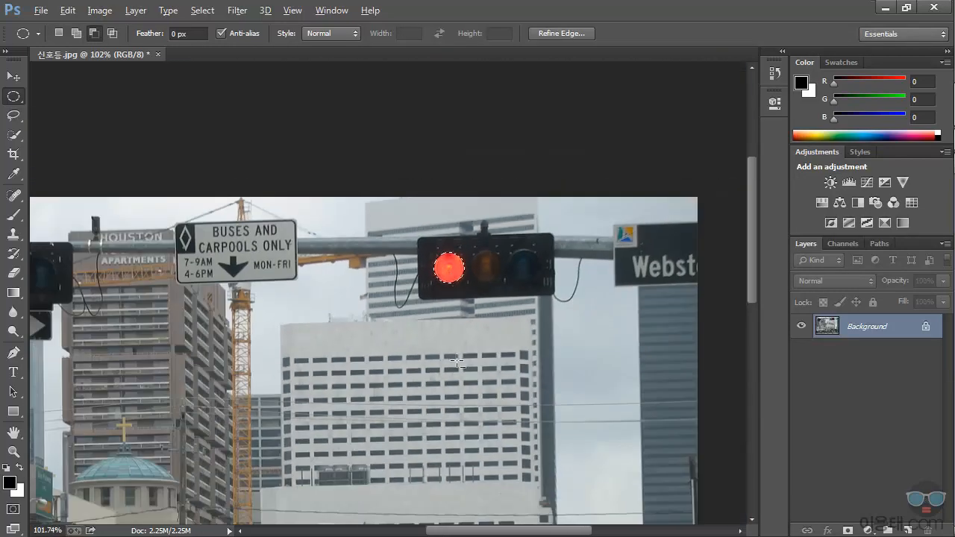
scroll(451, 278, "down", 3)
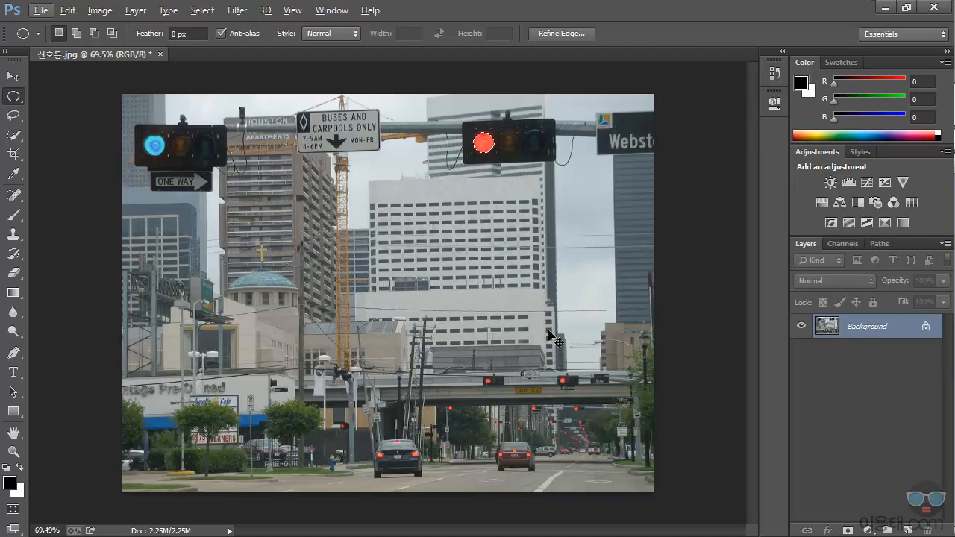
left_click(68, 10)
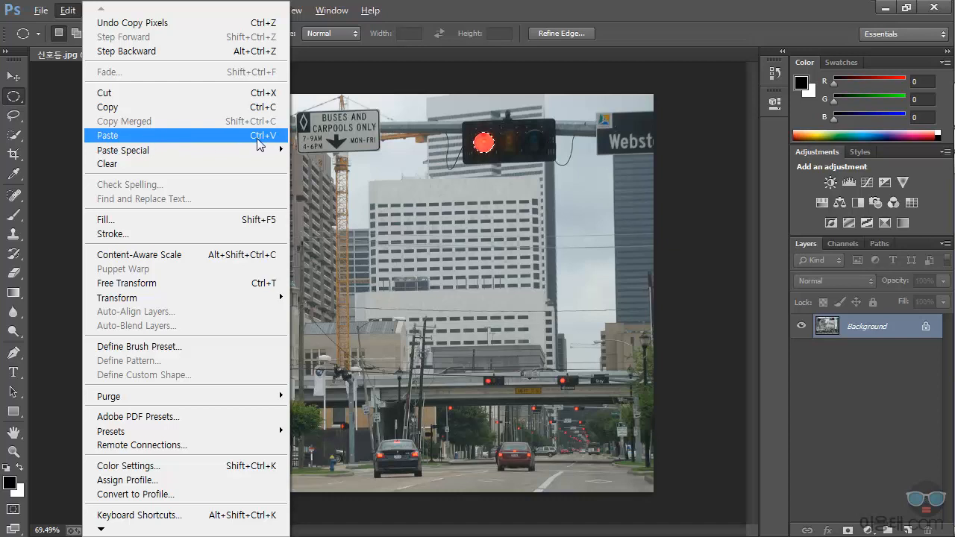
left_click(460, 10)
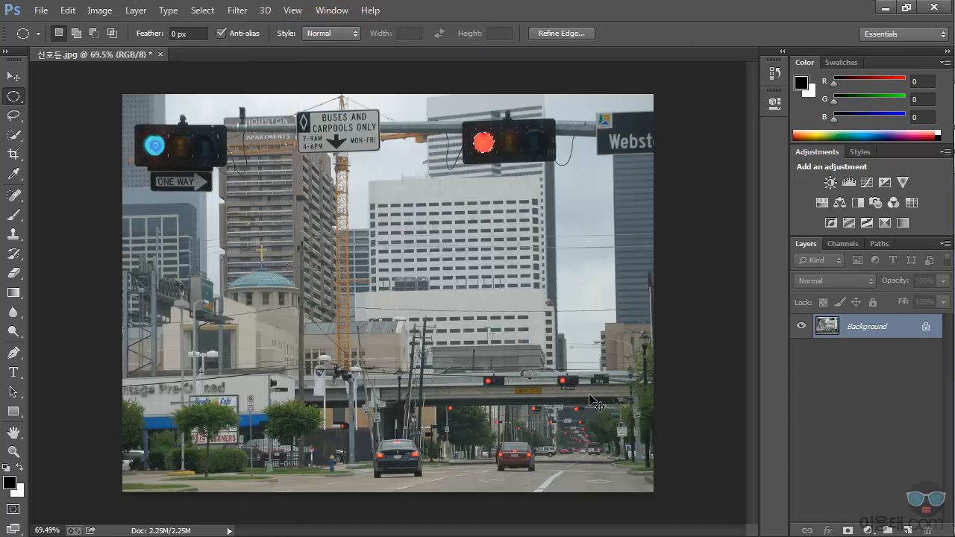
Paste the copied red lamp as a new layer and move it onto the middle of the white building's facade
key("ctrl+v")
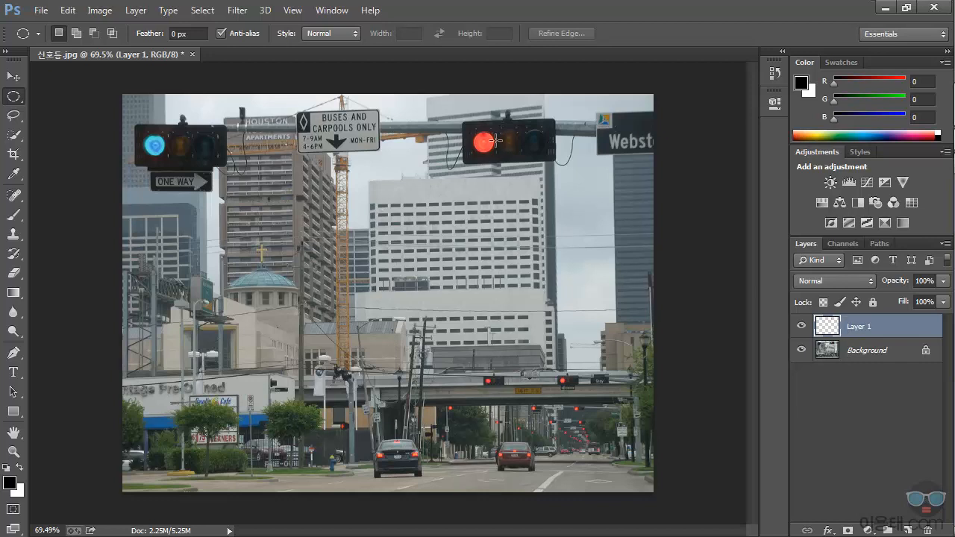
left_click(15, 78)
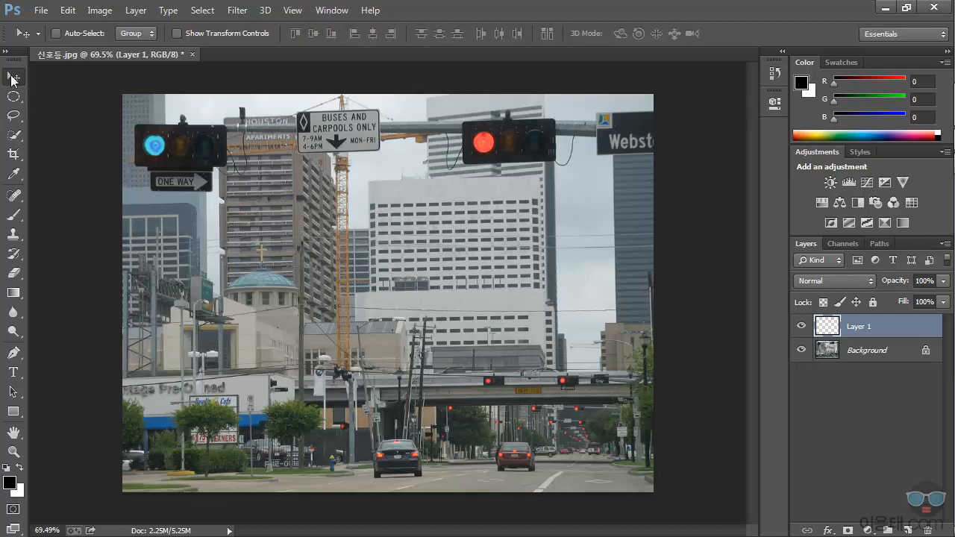
left_click_drag(482, 146, 443, 246)
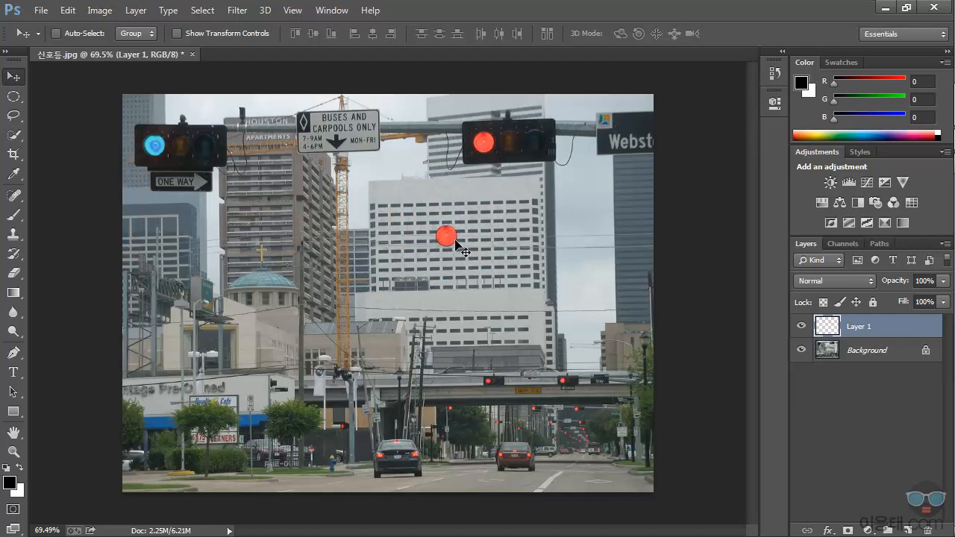
mouse_move(450, 246)
left_mouse_down()
mouse_move(465, 239)
mouse_move(452, 250)
left_mouse_up()
Enlarge the History list to show all states and revert the photo to its Open state
left_click(774, 75)
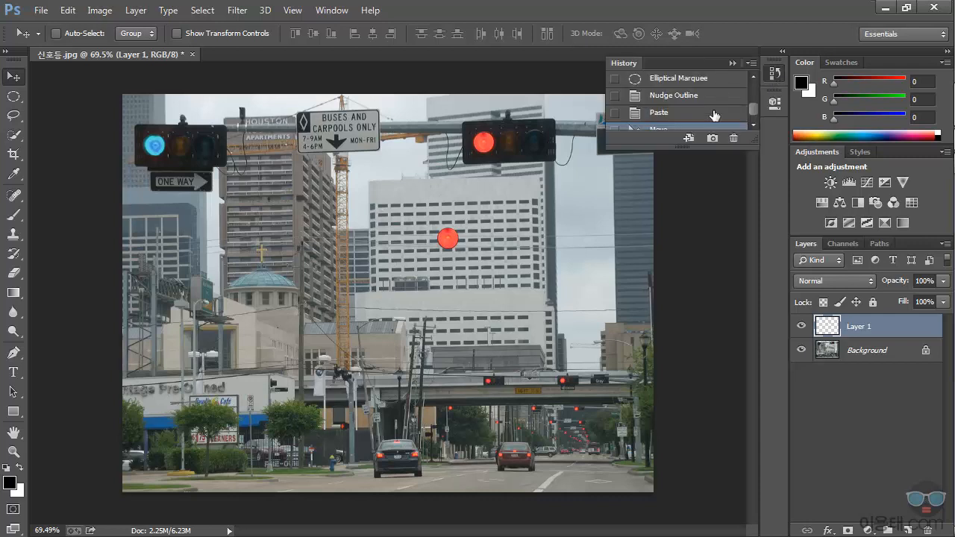
left_click_drag(679, 149, 702, 382)
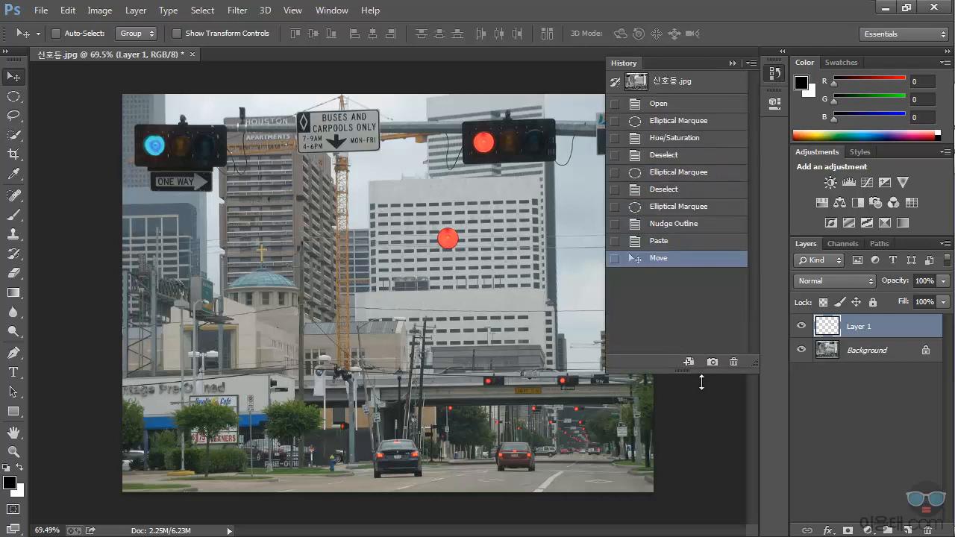
left_click(674, 106)
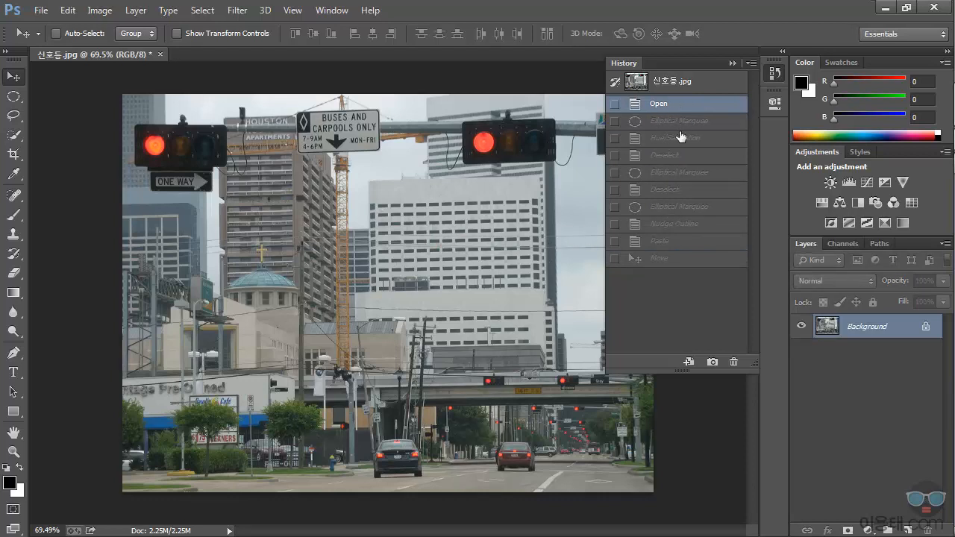
left_click(332, 10)
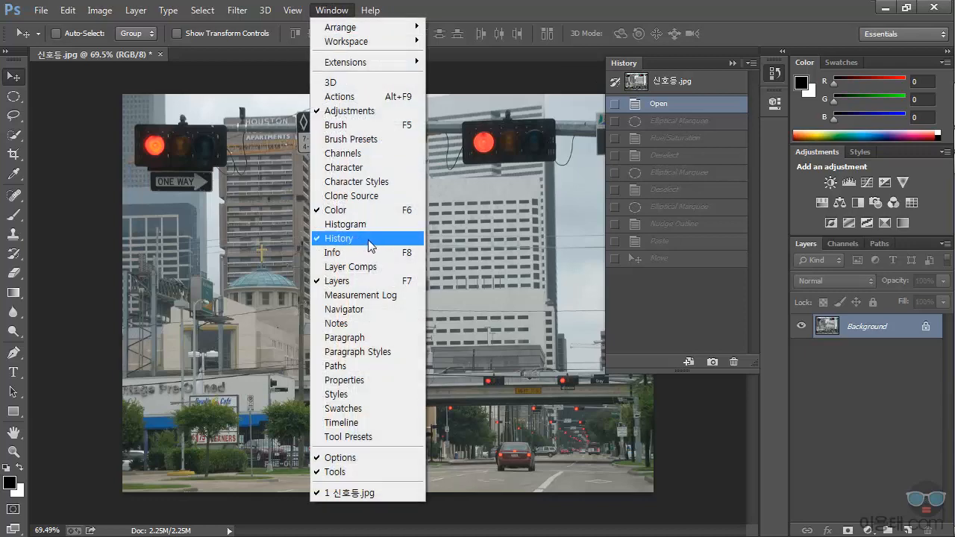
left_click(508, 9)
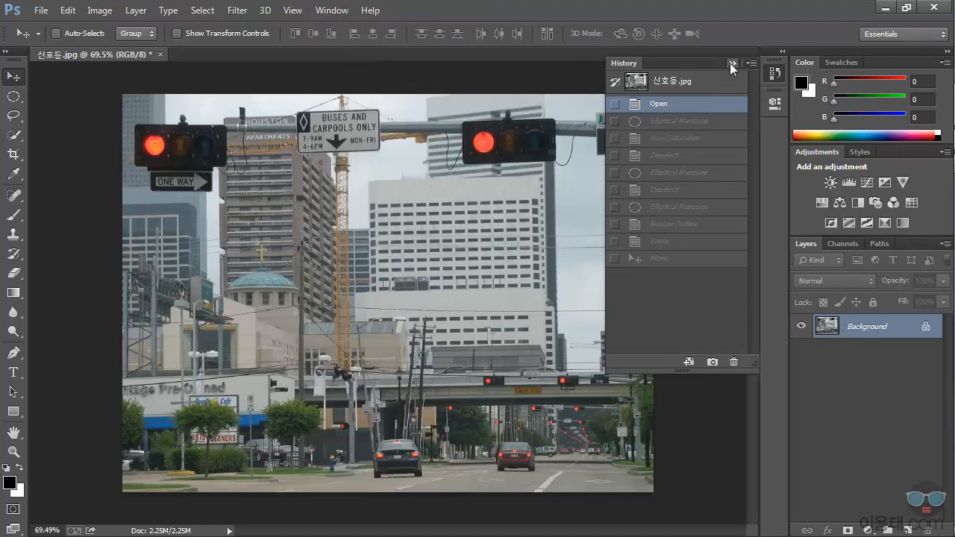
left_click(733, 62)
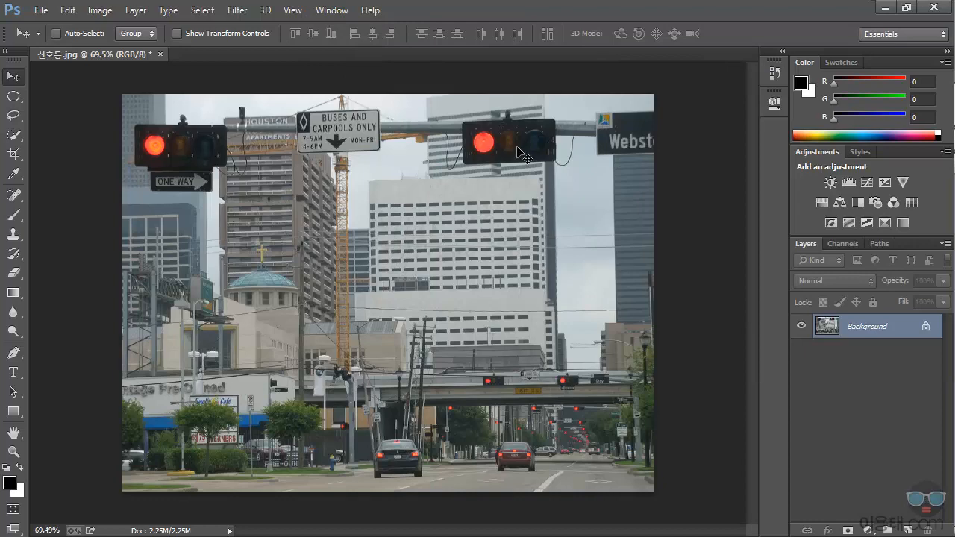
scroll(138, 119, "up", 2)
scroll(165, 131, "down", 2)
Cut a large rectangular area spanning the buildings and the overpass out of the Background with the Rectangular Marquee tool
left_click(9, 98)
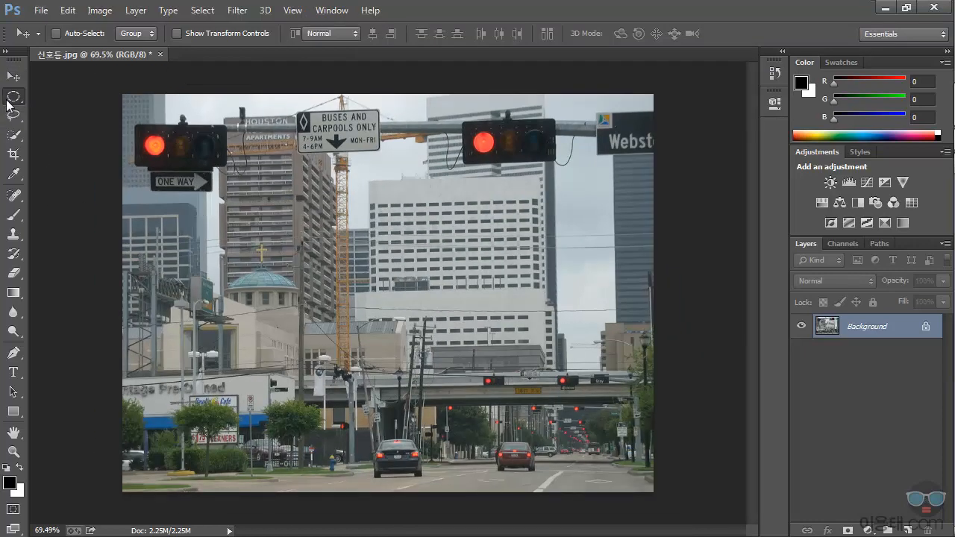
left_click(9, 100)
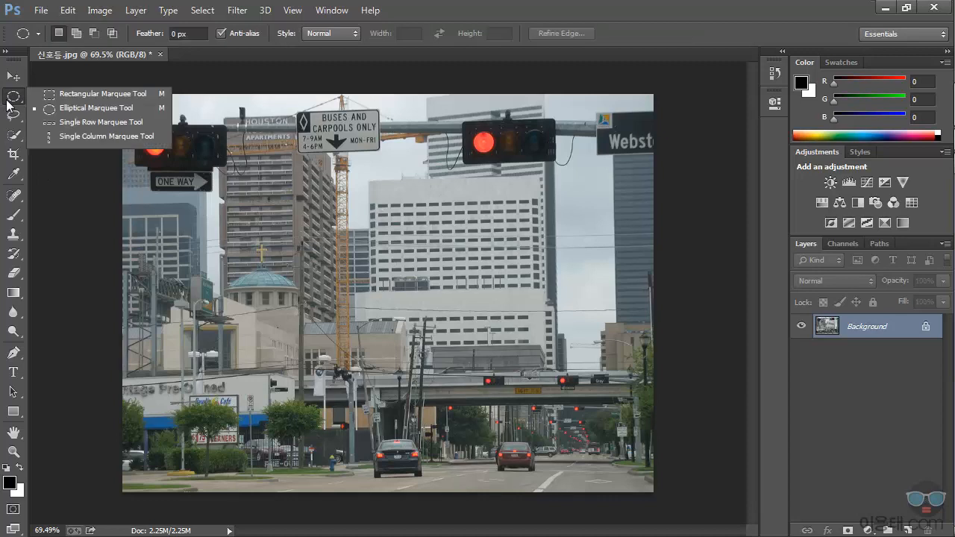
left_click(116, 95)
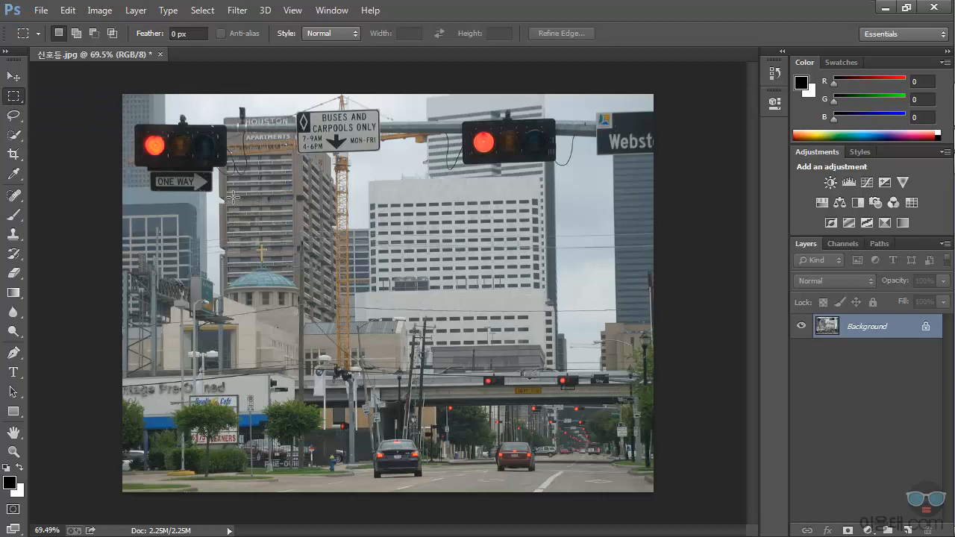
left_click_drag(245, 189, 544, 408)
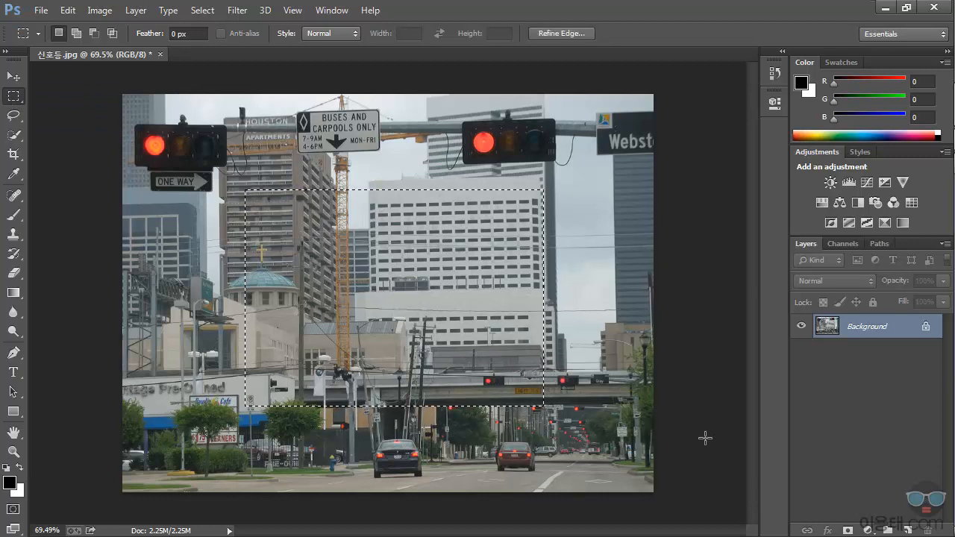
left_click(69, 10)
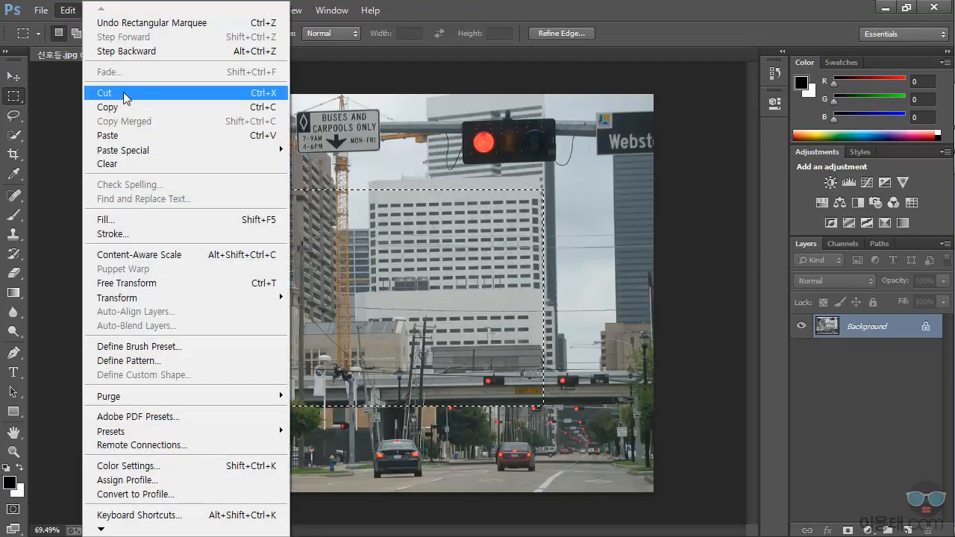
left_click(272, 98)
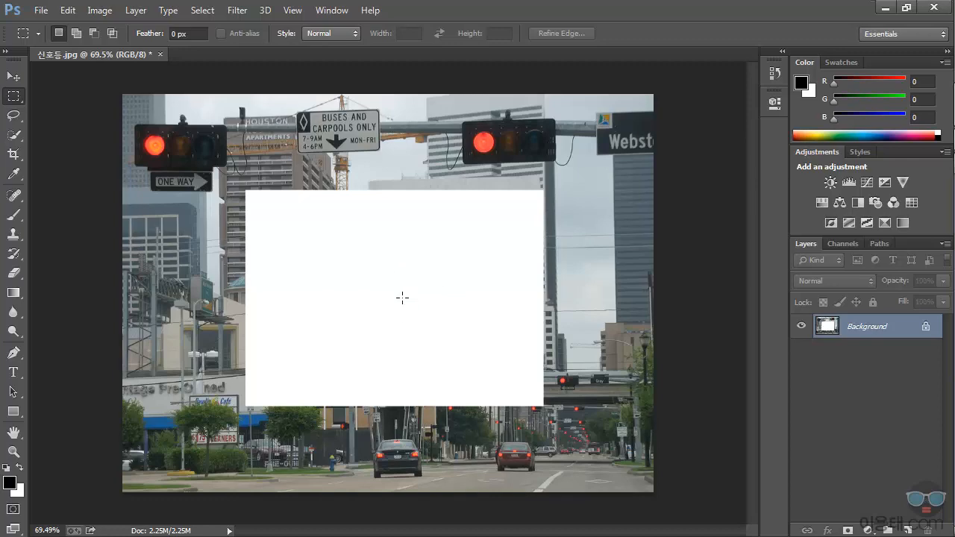
Paste the cut rectangle as a new layer and move it slightly down and to the right of the white gap
left_click(67, 10)
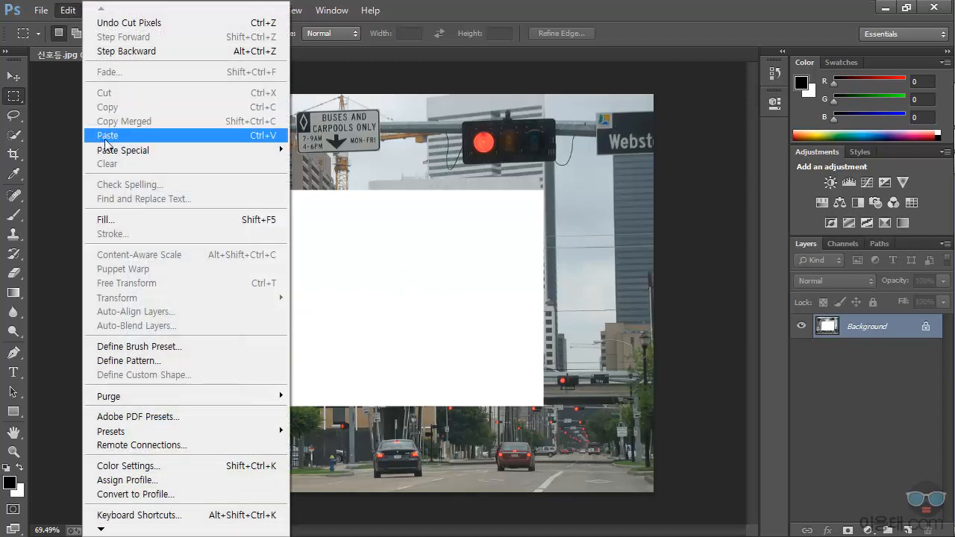
left_click(486, 5)
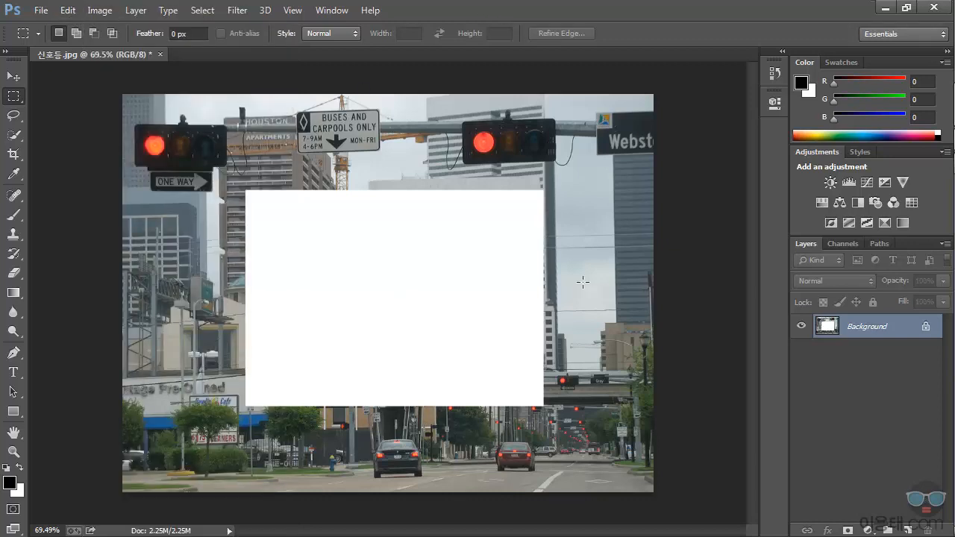
key("ctrl+v")
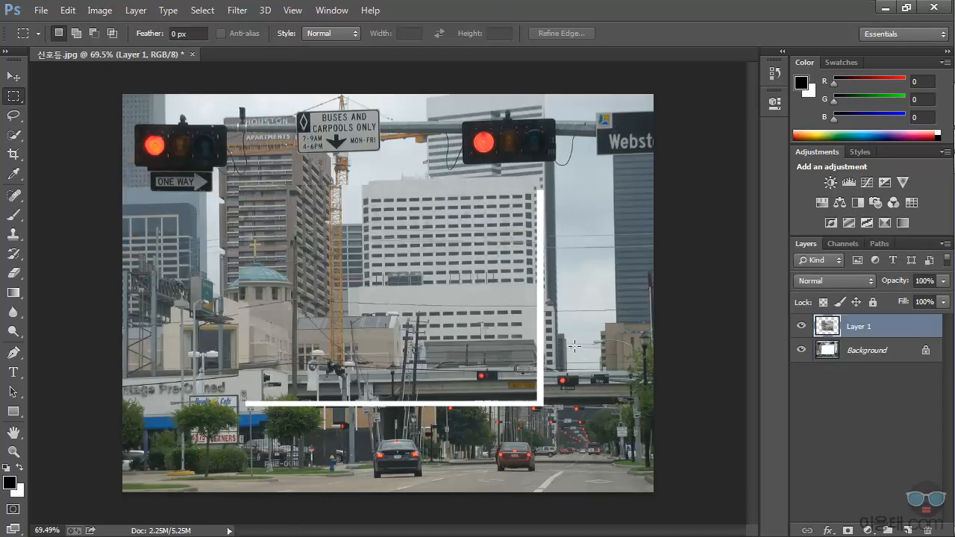
left_click(13, 79)
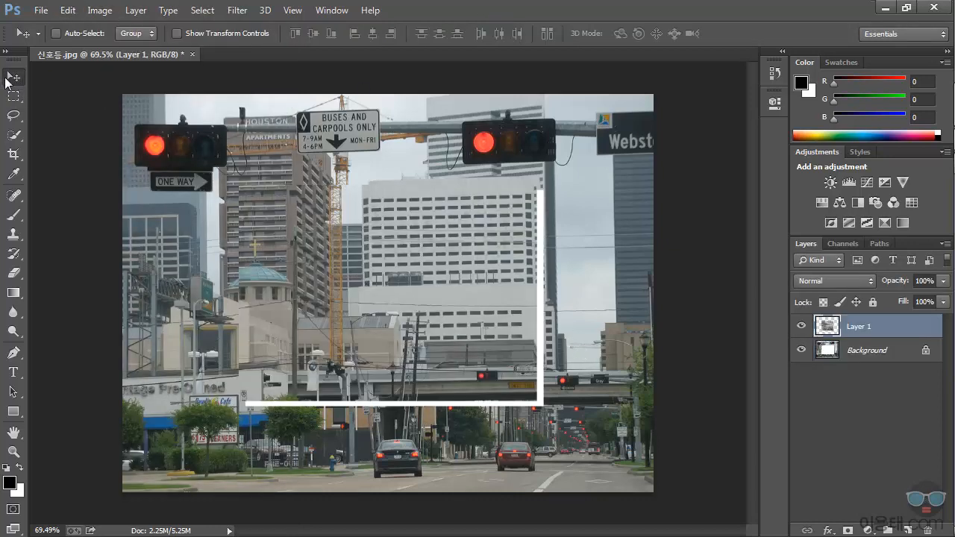
left_click_drag(389, 261, 412, 291)
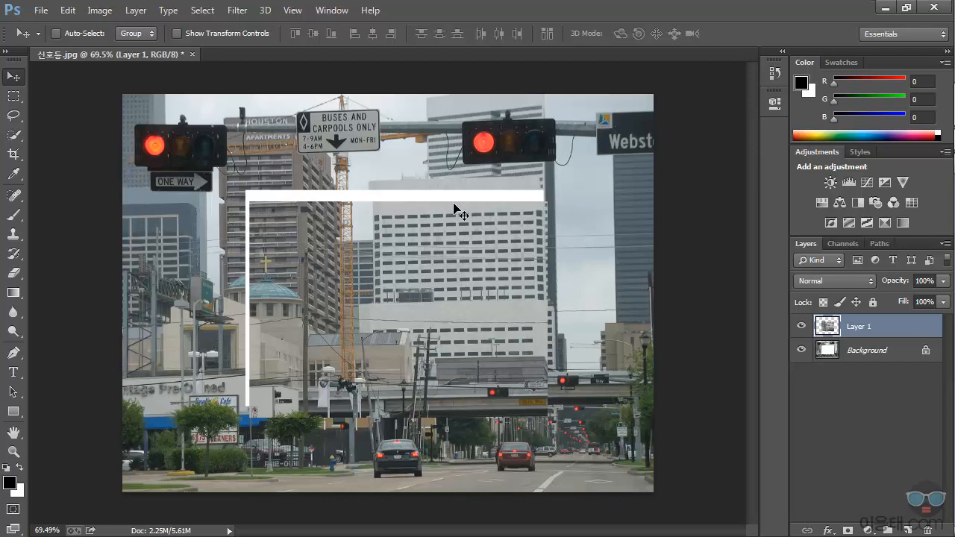
Revert the photo to its Open state in the history, discarding the cut, paste and move
left_click(775, 72)
left_click(679, 107)
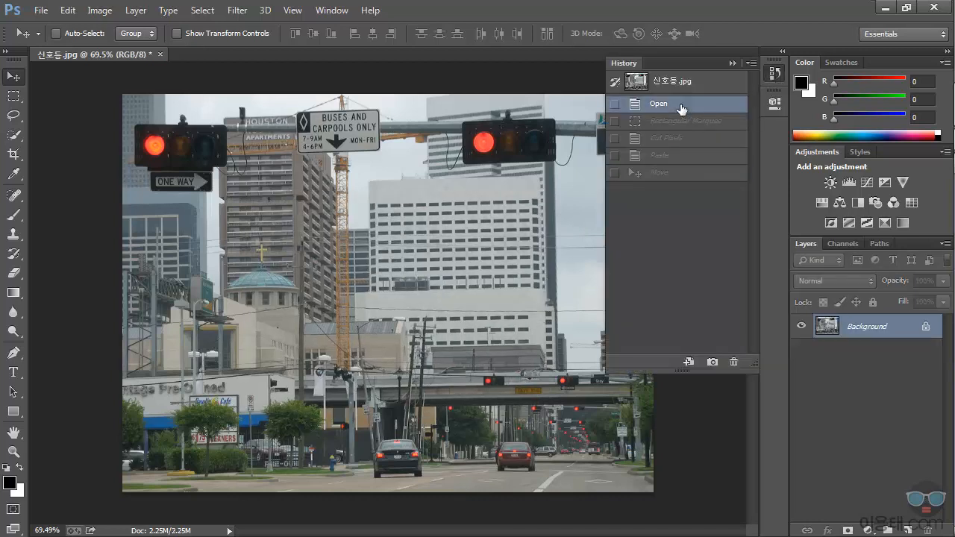
left_click(733, 63)
Try cutting a rectangular area over the central buildings with a 20 px feather, and revert the photo to its Open state
key("m")
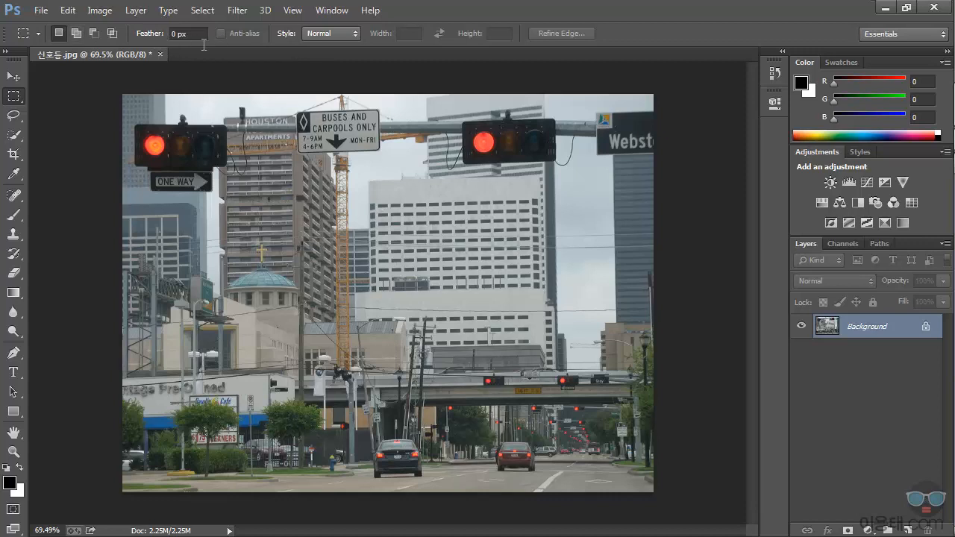
left_click(158, 40)
key("Return")
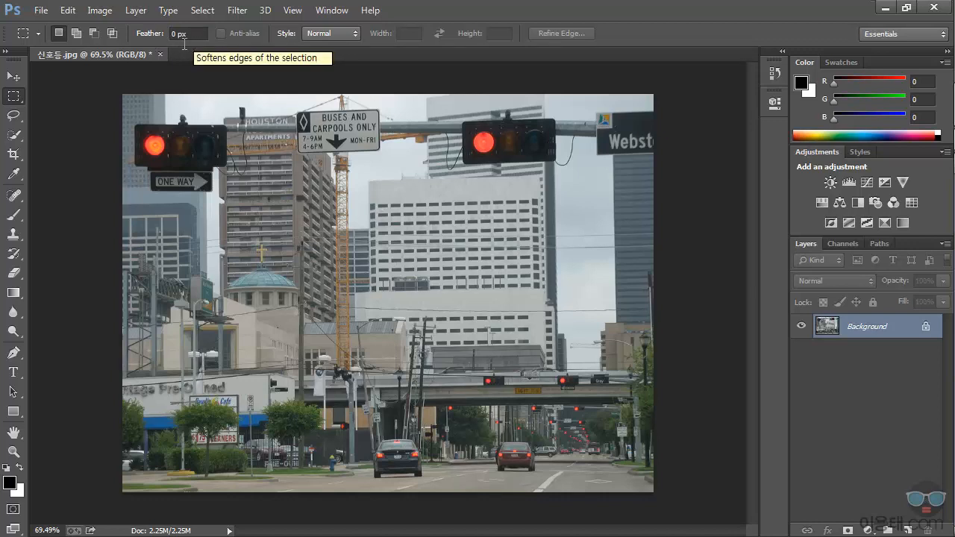
left_click(182, 42)
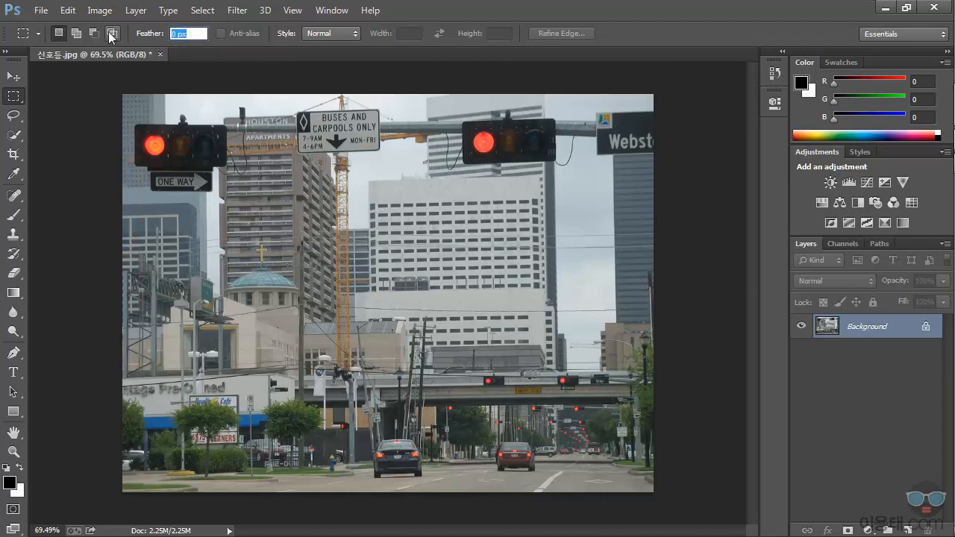
type("20")
key("Return")
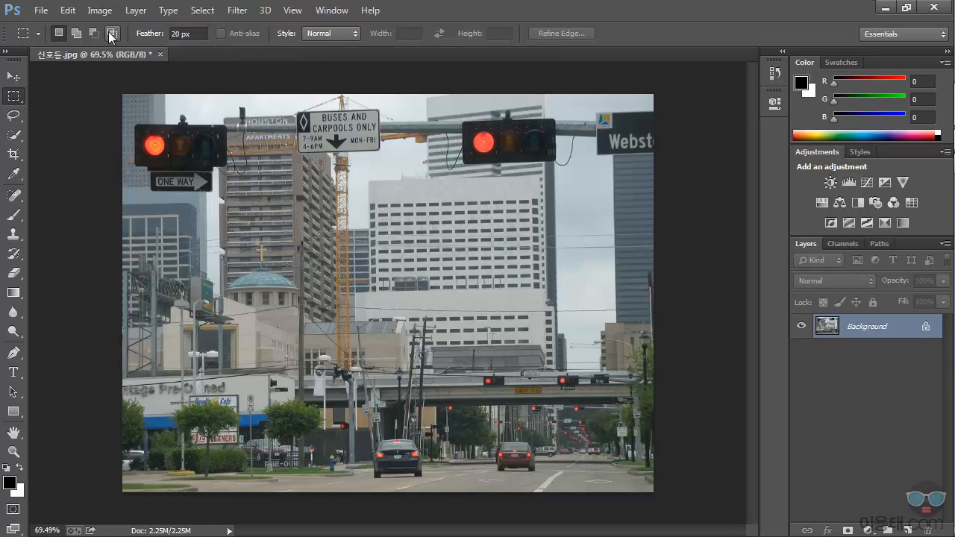
left_click_drag(257, 208, 529, 387)
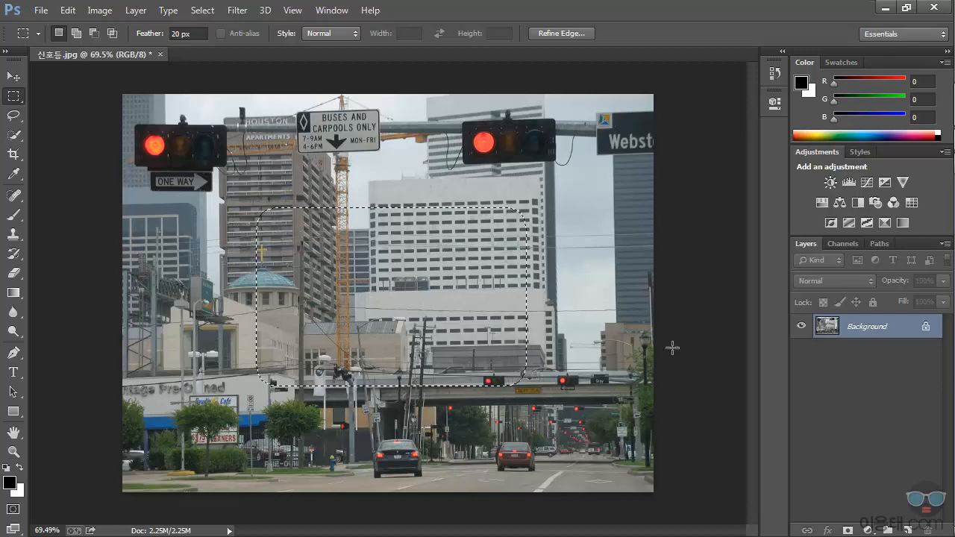
key("ctrl+x")
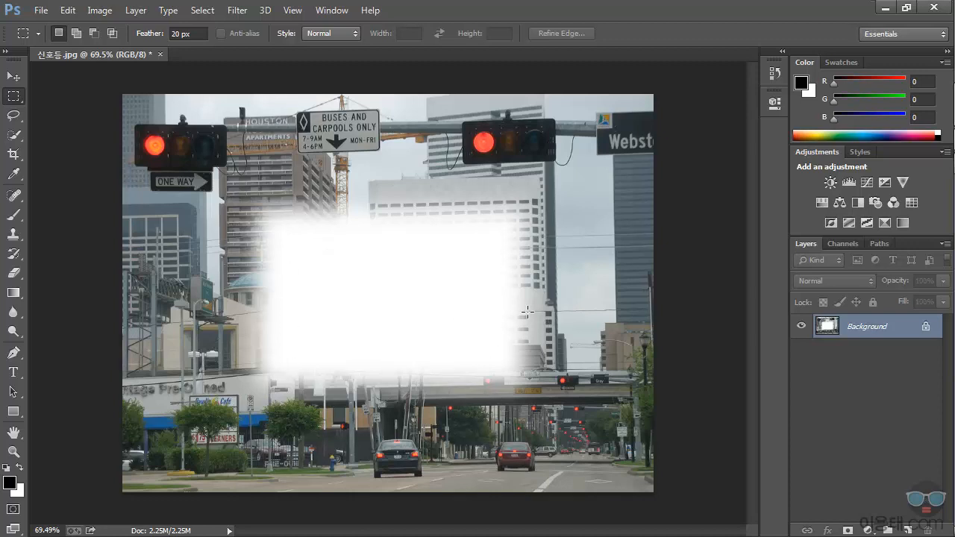
left_click(775, 72)
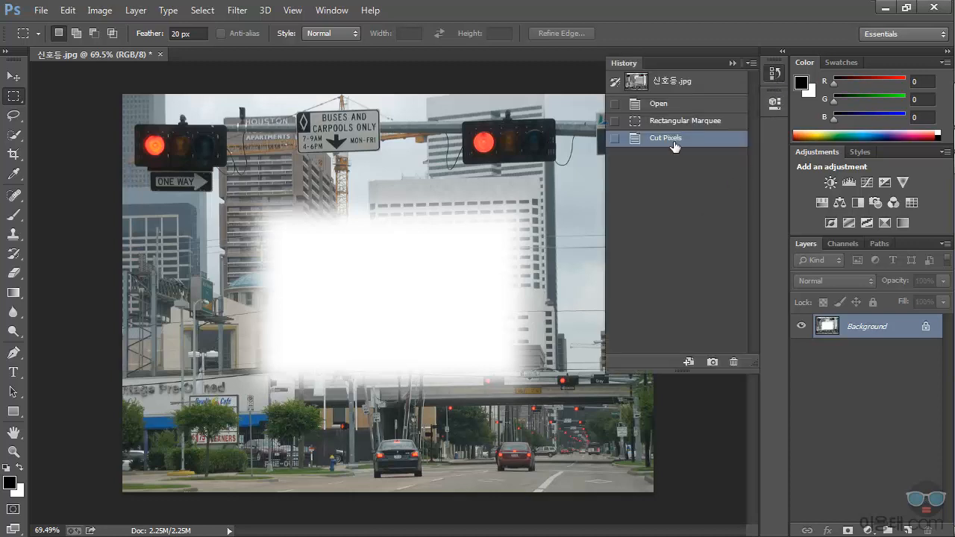
left_click(662, 106)
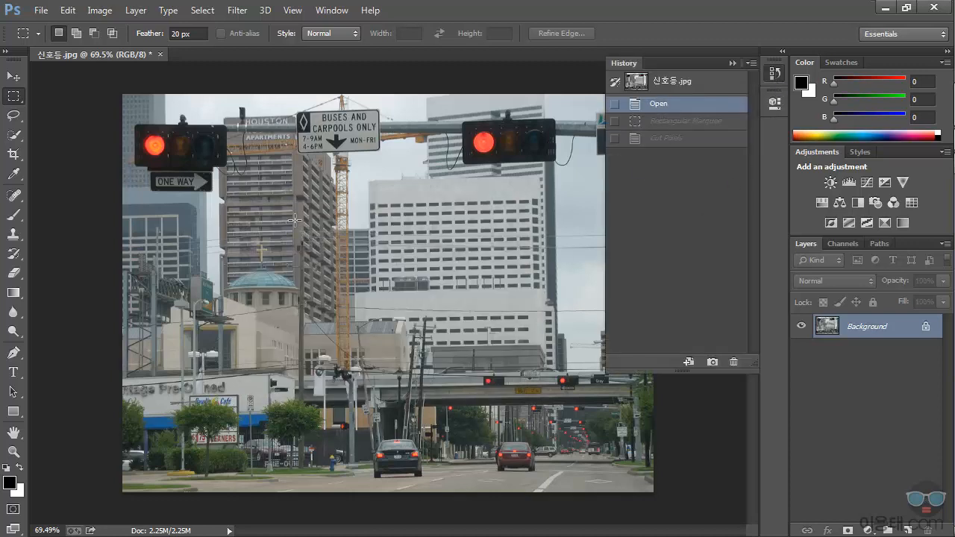
Try cutting a rectangular area around the white building with a 2 px feather, and revert the photo to its Open state
left_click(185, 34)
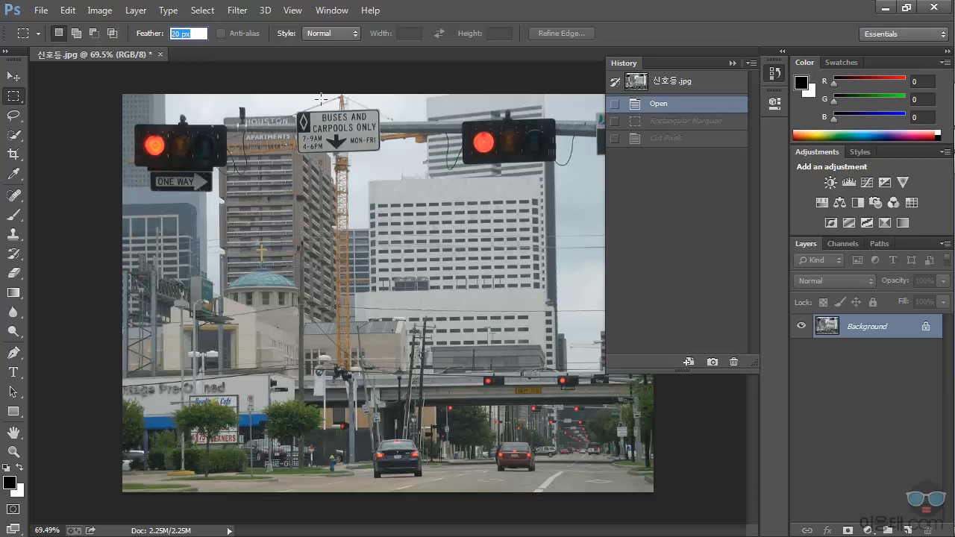
type("2")
key("Return")
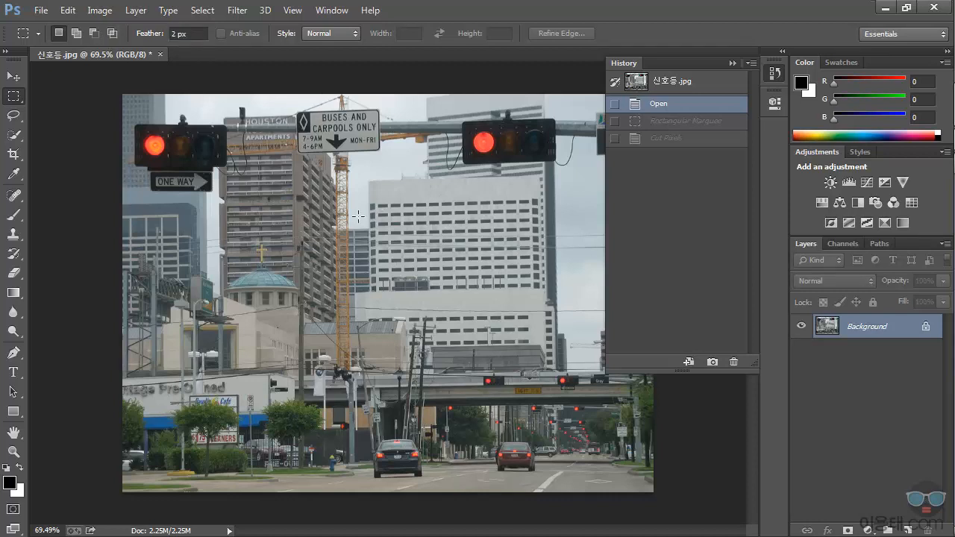
left_click_drag(307, 205, 544, 399)
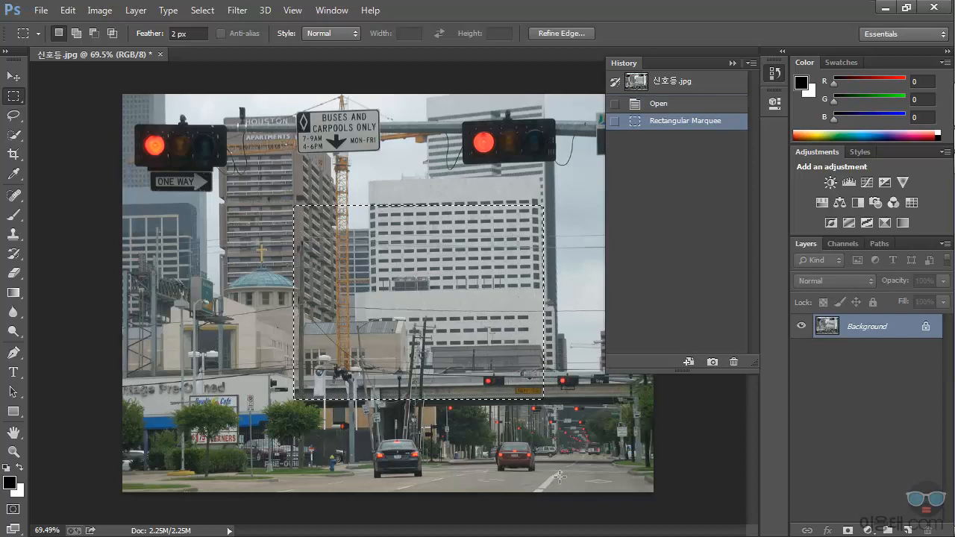
key("ctrl+x")
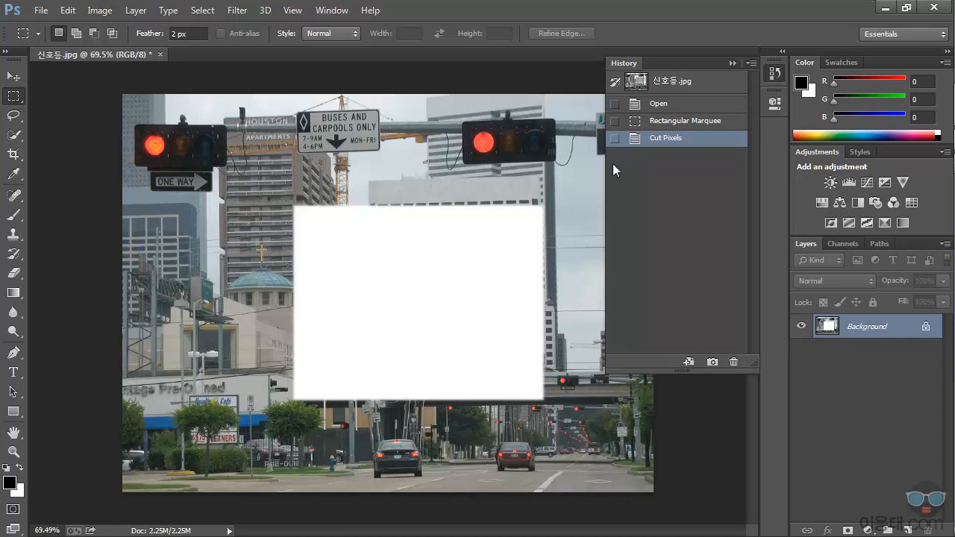
left_click(675, 109)
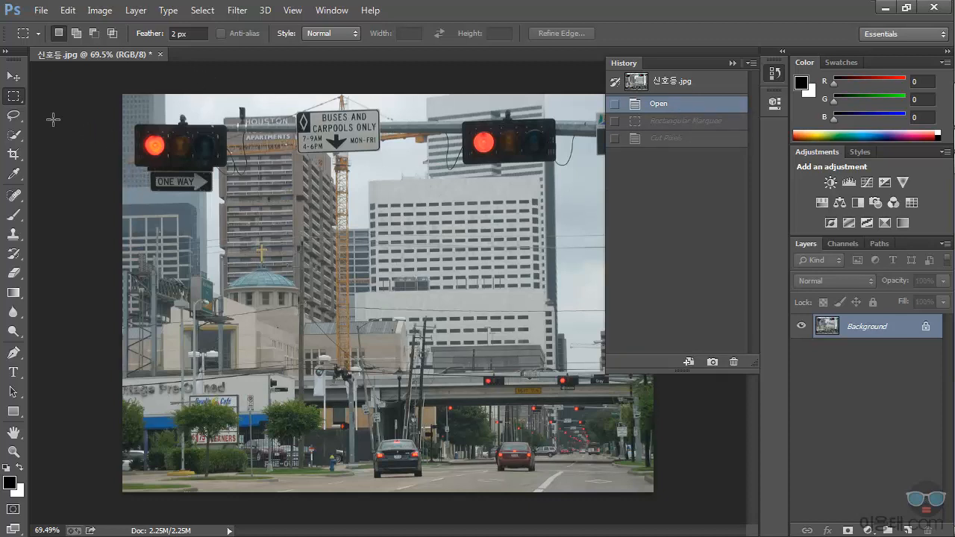
Set the marquee feather to 0 px and select a rectangular area over the central buildings
left_click(191, 39)
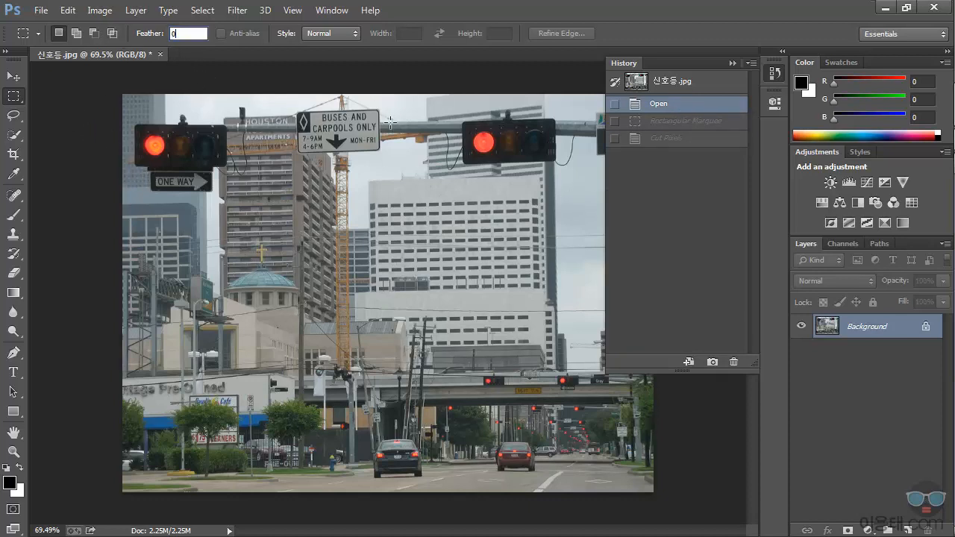
type("0")
key("Return")
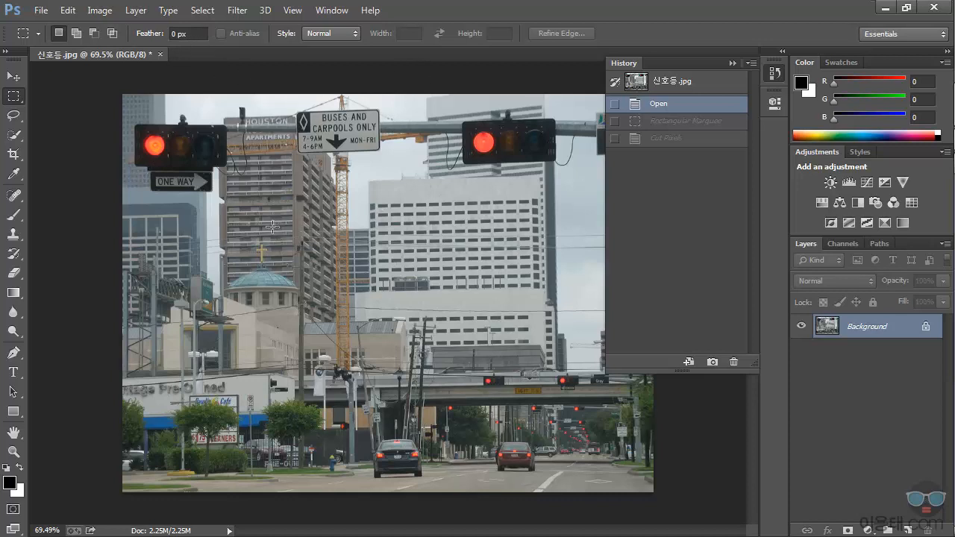
left_click_drag(518, 409, 530, 403)
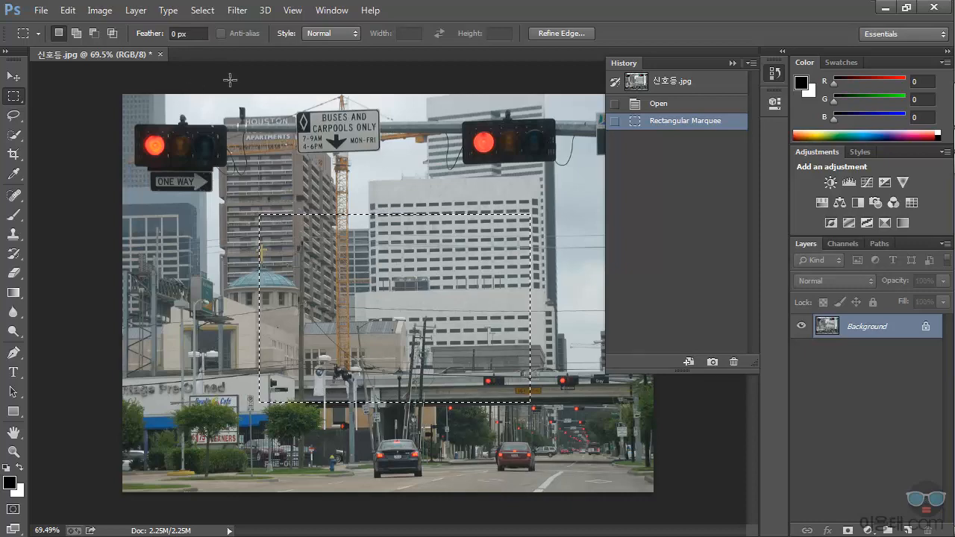
Try cutting the selected area after feathering the selection by 5 pixels, and revert the photo to its Open state
left_click(209, 17)
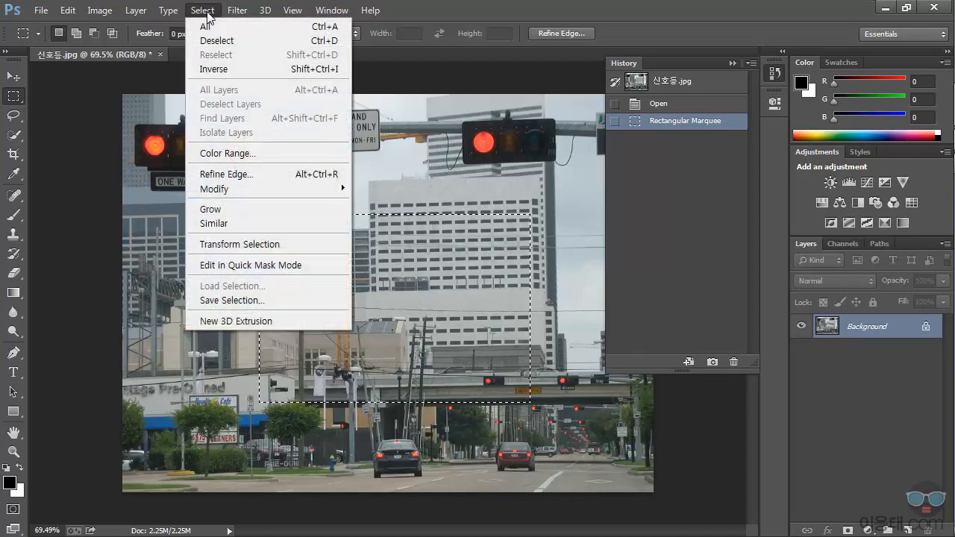
mouse_move(250, 192)
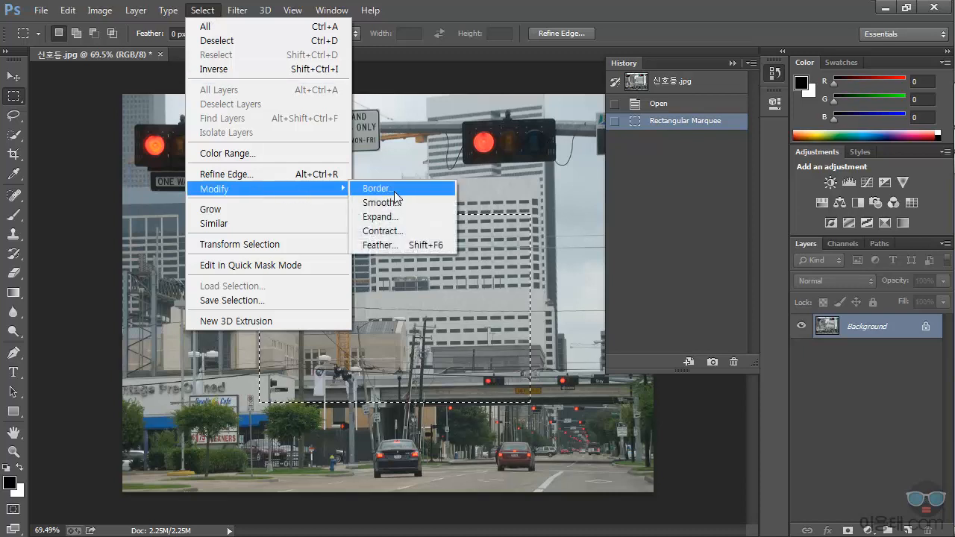
left_click(394, 246)
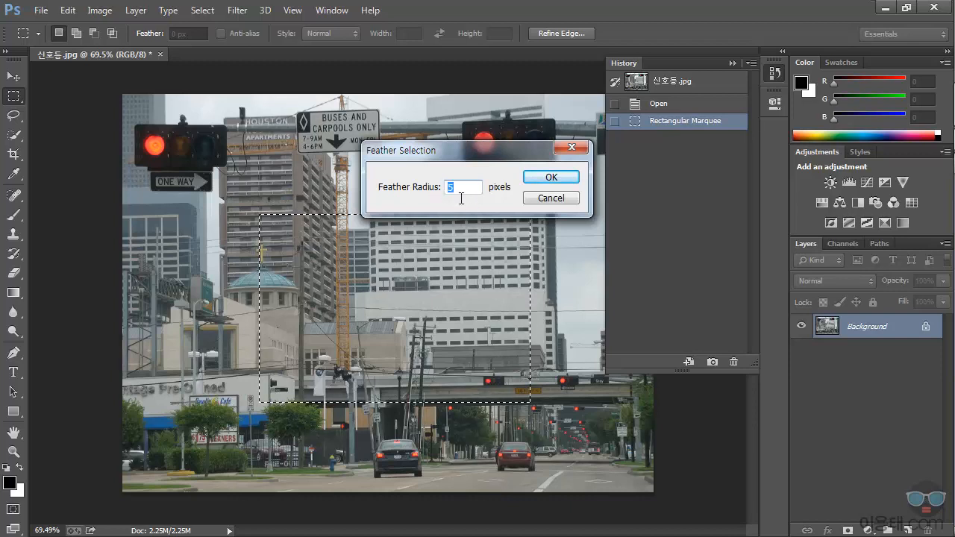
left_click(552, 179)
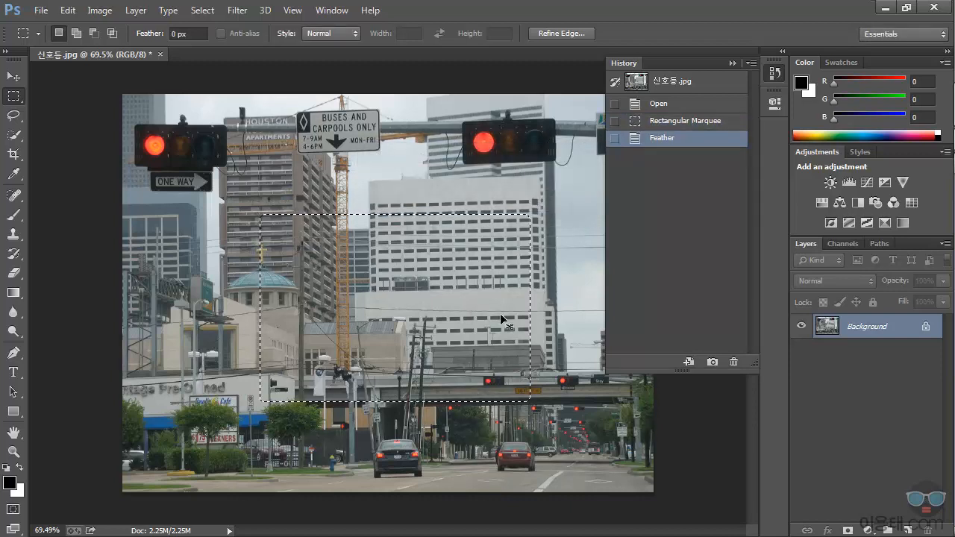
key("ctrl+x")
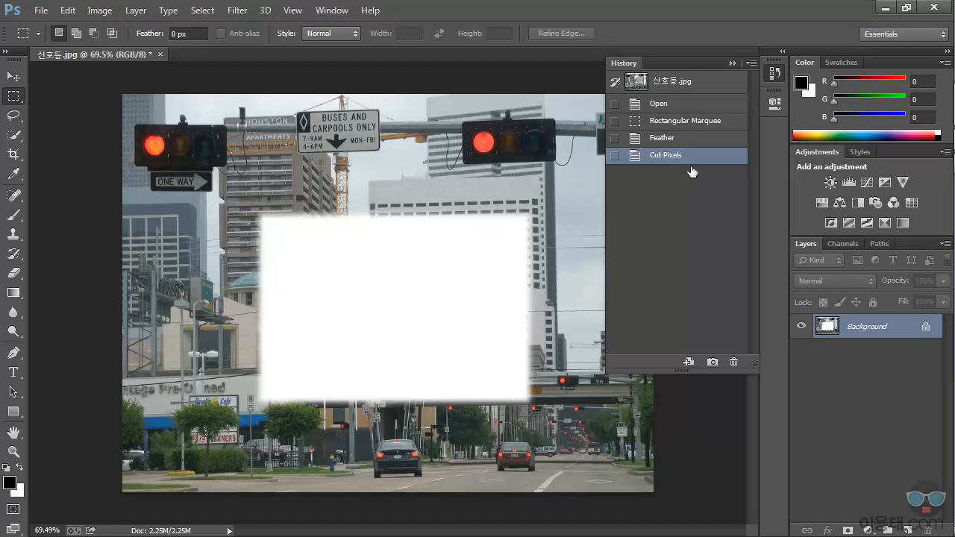
left_click(674, 105)
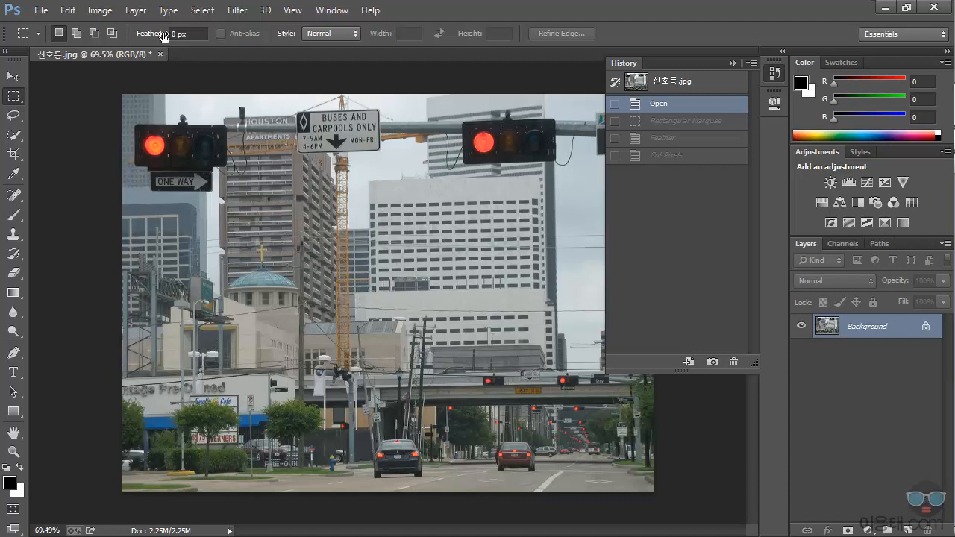
left_click(207, 14)
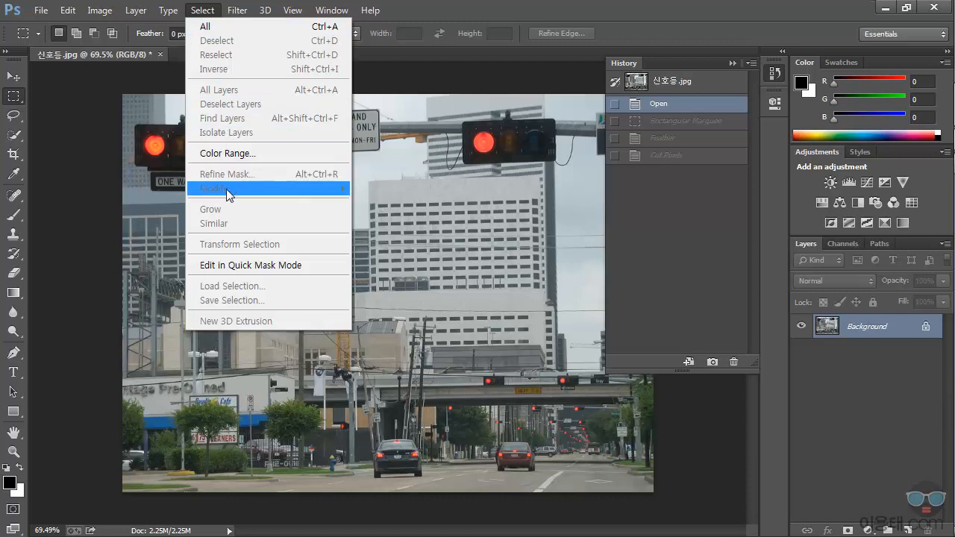
left_click(492, 12)
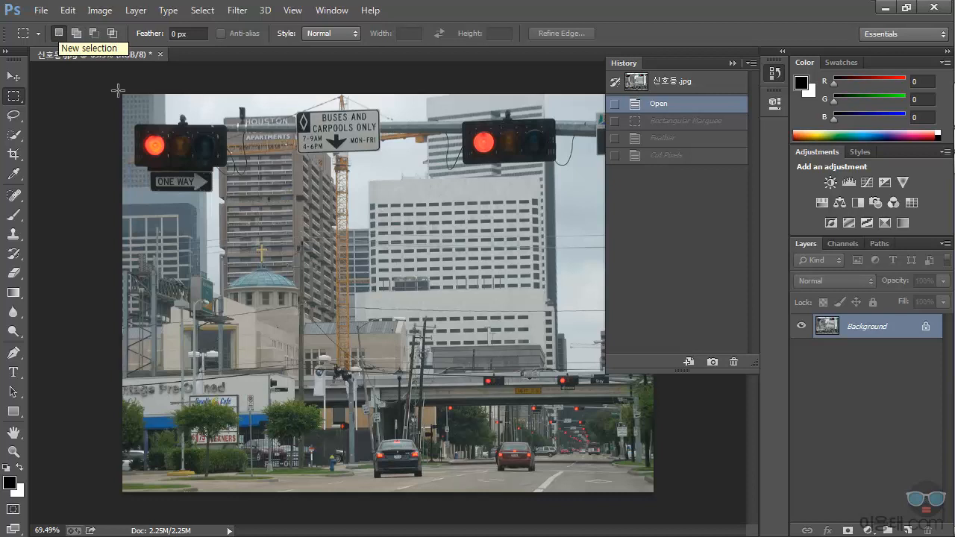
Draw several rectangular selections over the buildings in new selection mode, ending with one around the crane and white building
left_click_drag(256, 194, 479, 346)
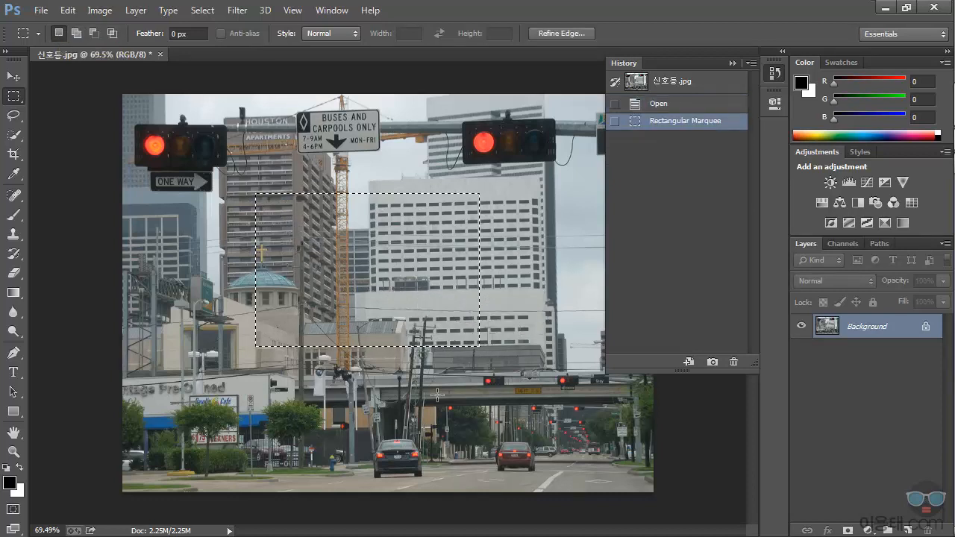
left_click_drag(162, 228, 380, 393)
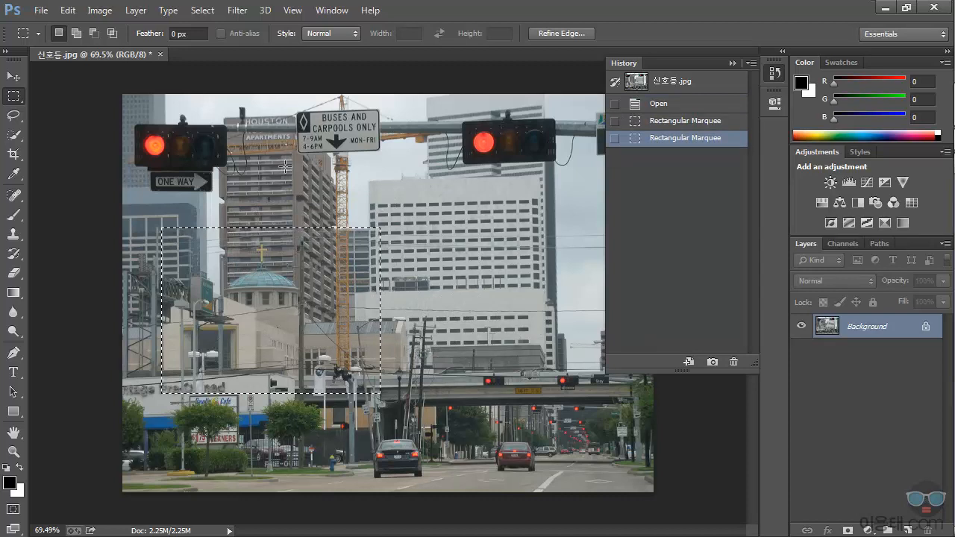
left_click_drag(285, 165, 491, 325)
left_click_drag(189, 236, 401, 406)
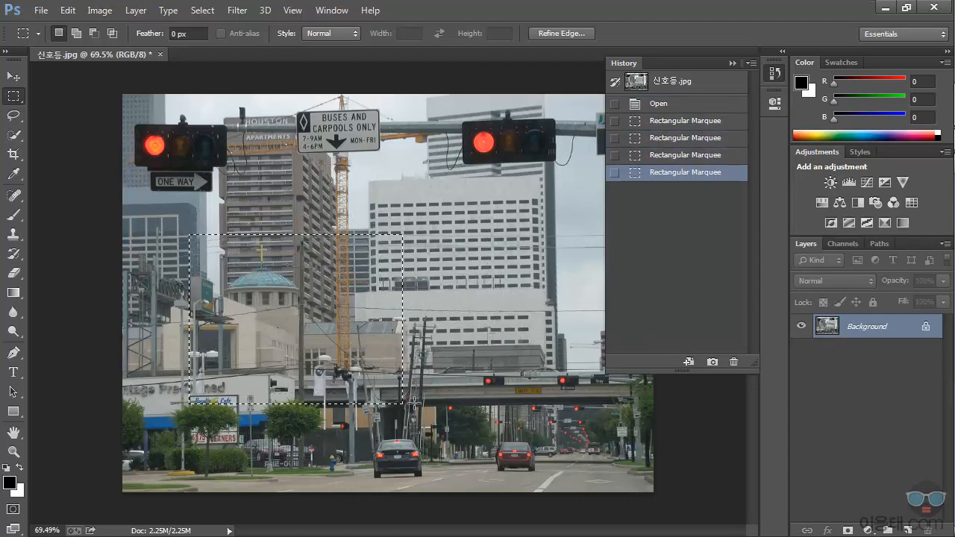
left_click_drag(294, 165, 527, 347)
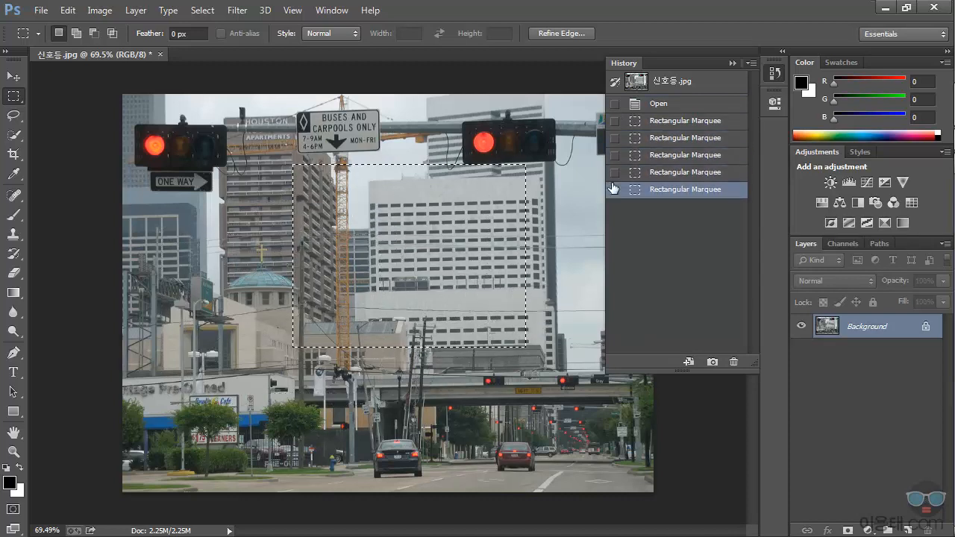
Collapse the history and add five overlapping rectangles around the buildings, overpass and bus sign to the current selection
left_click(733, 63)
left_click(77, 33)
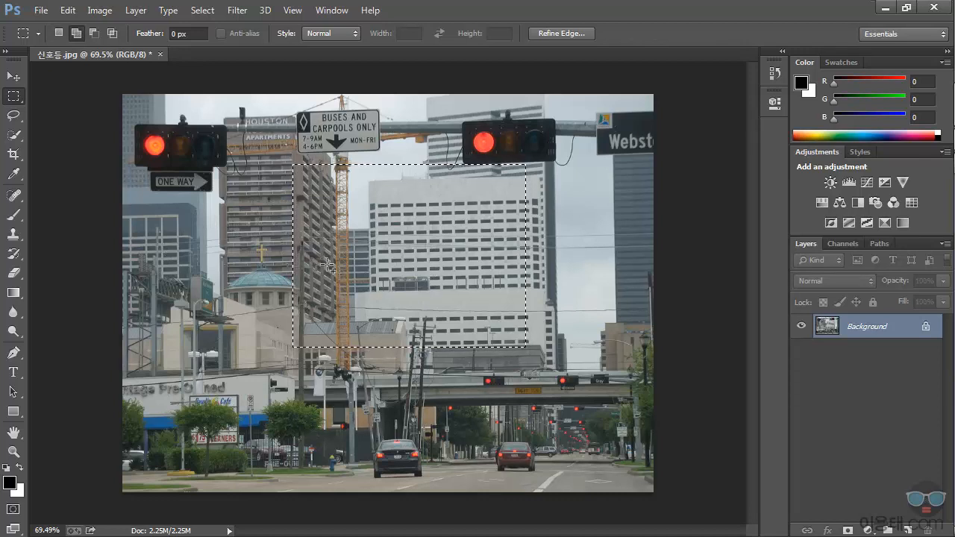
left_click_drag(171, 244, 388, 418)
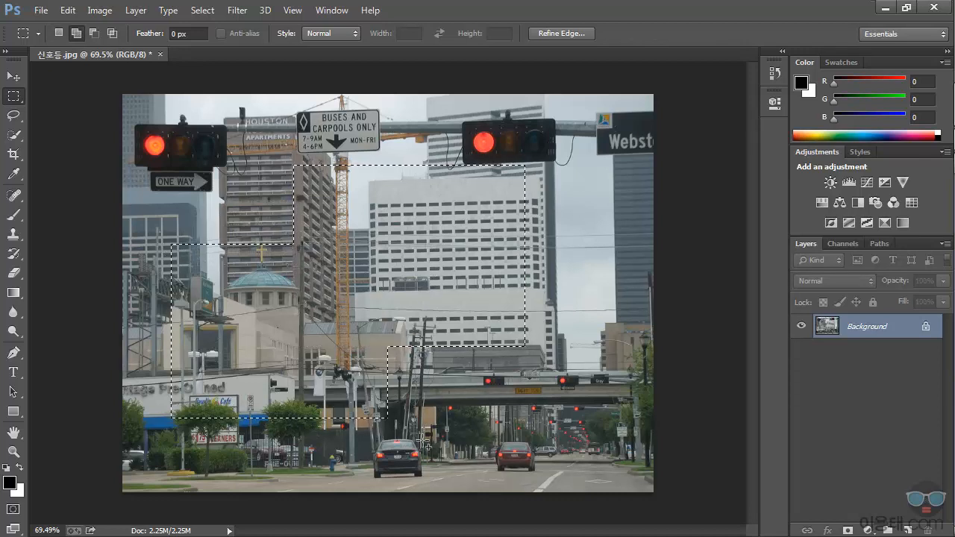
left_click_drag(577, 418, 449, 288)
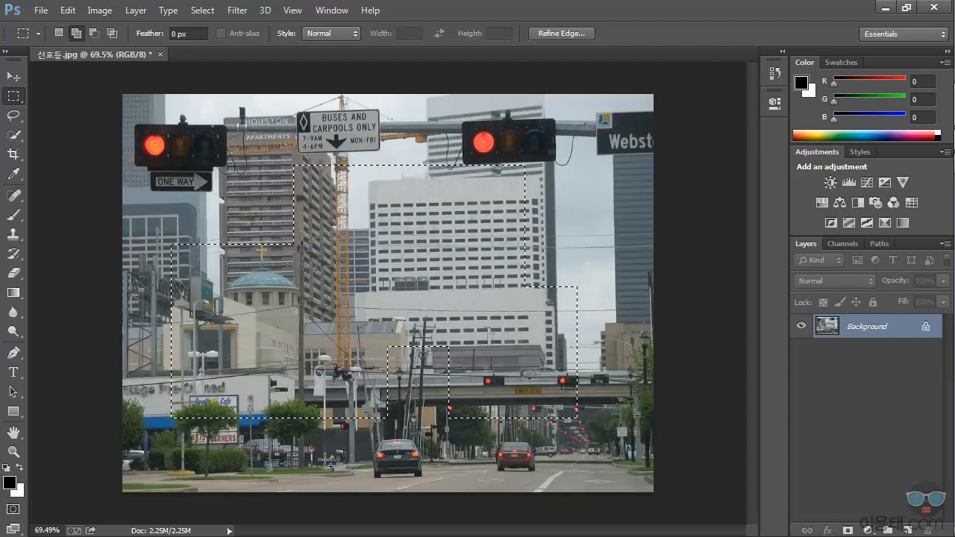
left_click_drag(326, 457, 510, 305)
left_click_drag(251, 192, 421, 328)
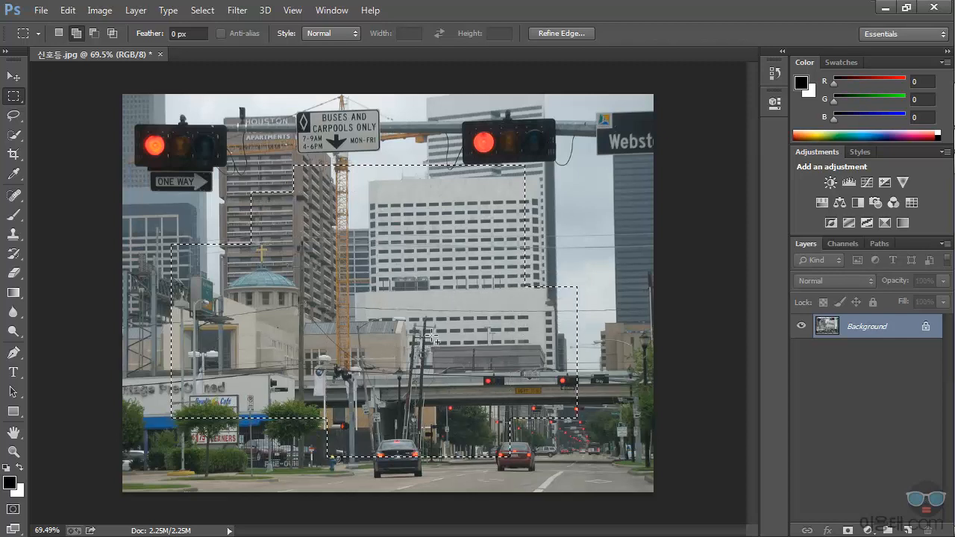
left_click_drag(257, 131, 400, 195)
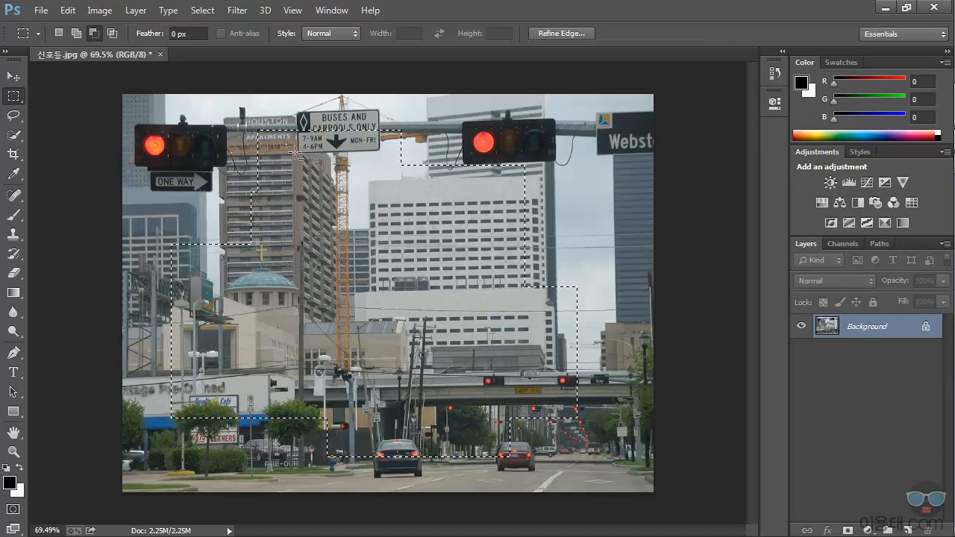
Subtract six overlapping rectangles from the edges of the combined selection, leaving an area over the crane and white building
left_click_drag(466, 131, 631, 307)
left_click_drag(508, 255, 623, 450)
left_click_drag(589, 480, 291, 363)
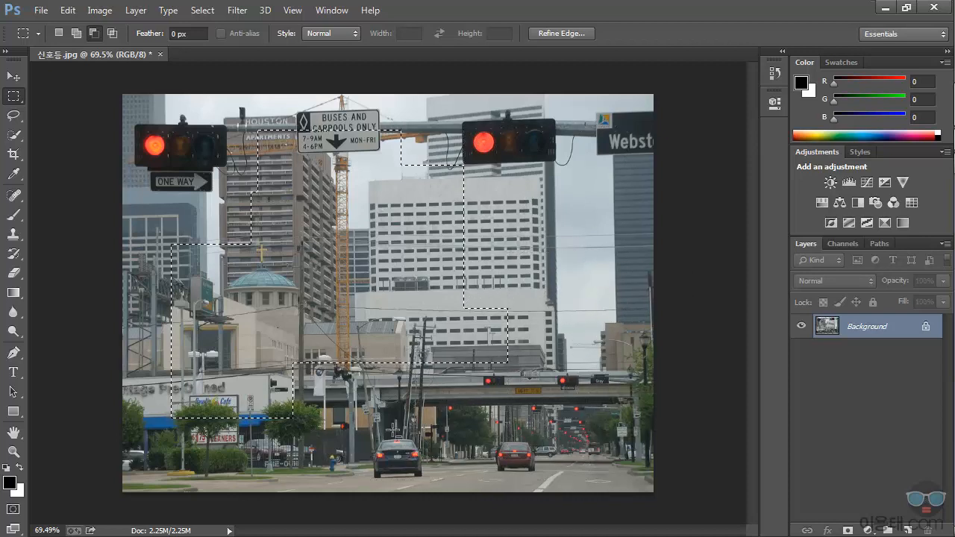
left_click_drag(376, 452, 160, 317)
left_click_drag(272, 388, 170, 215)
left_click_drag(321, 388, 192, 101)
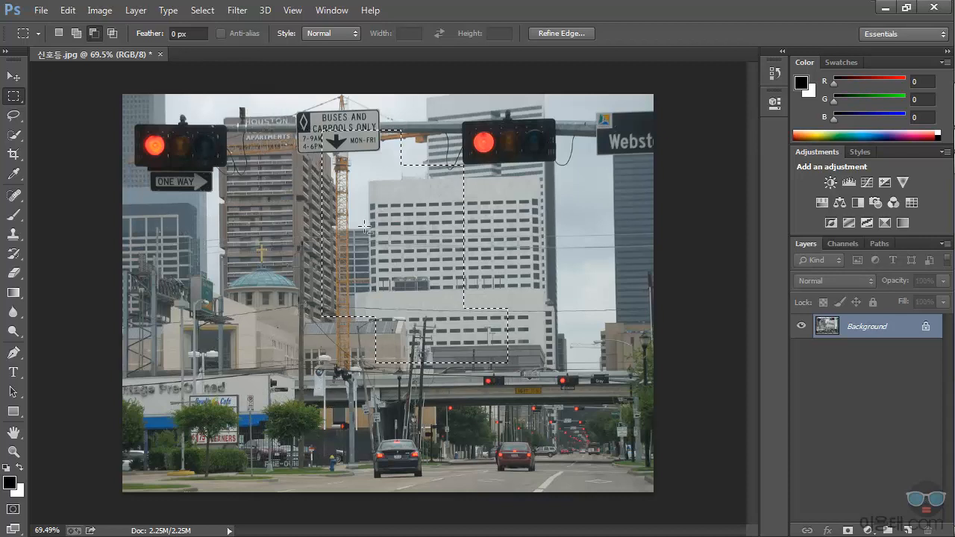
Try intersecting the selection with a separate rectangle over the green dome and neighbouring buildings
left_click(112, 34)
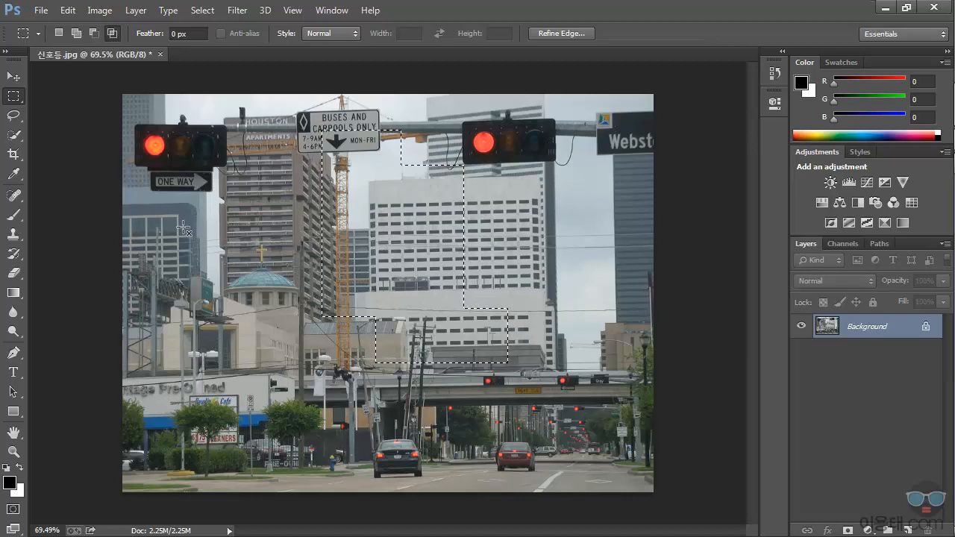
left_click_drag(177, 219, 300, 384)
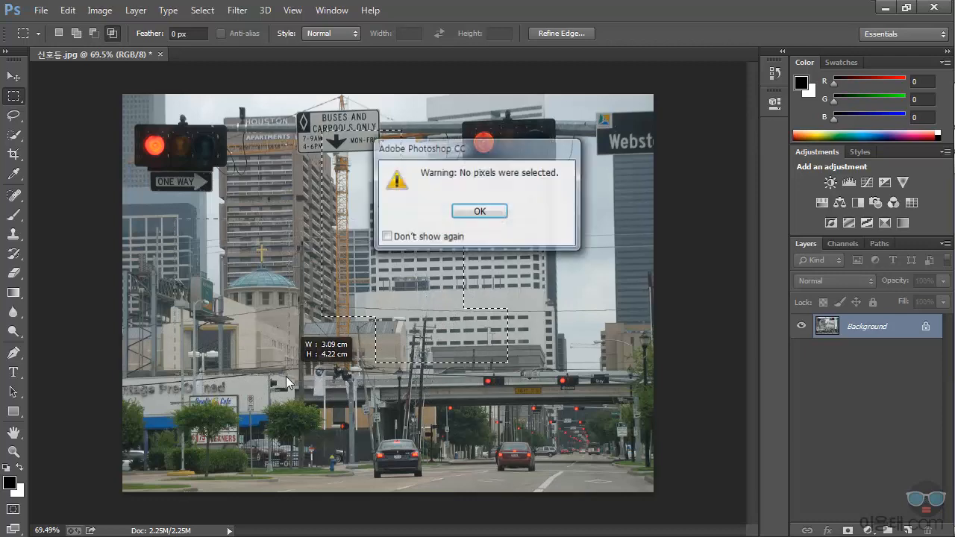
left_click(477, 216)
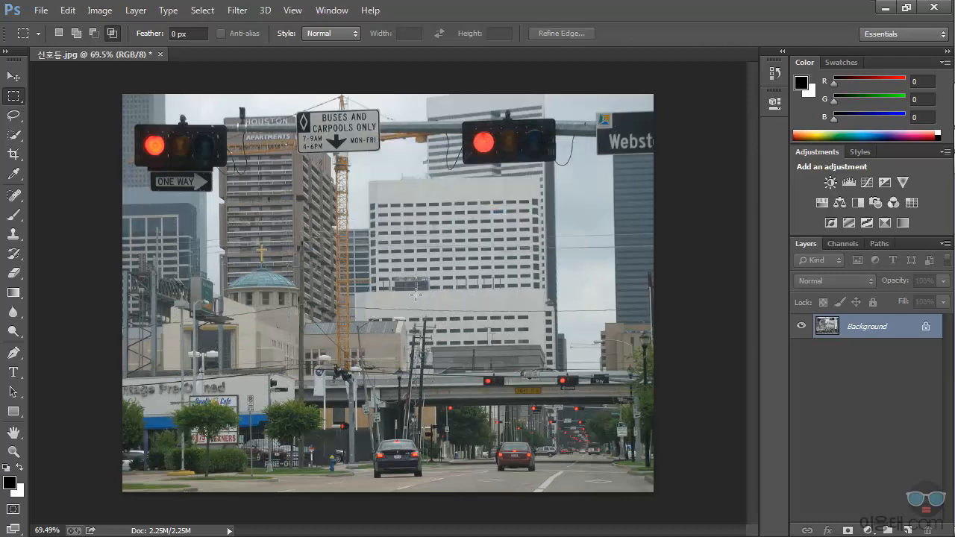
Select a rectangle over the central buildings and intersect it with a second rectangle overlapping its lower-right corner
left_click_drag(260, 159, 447, 342)
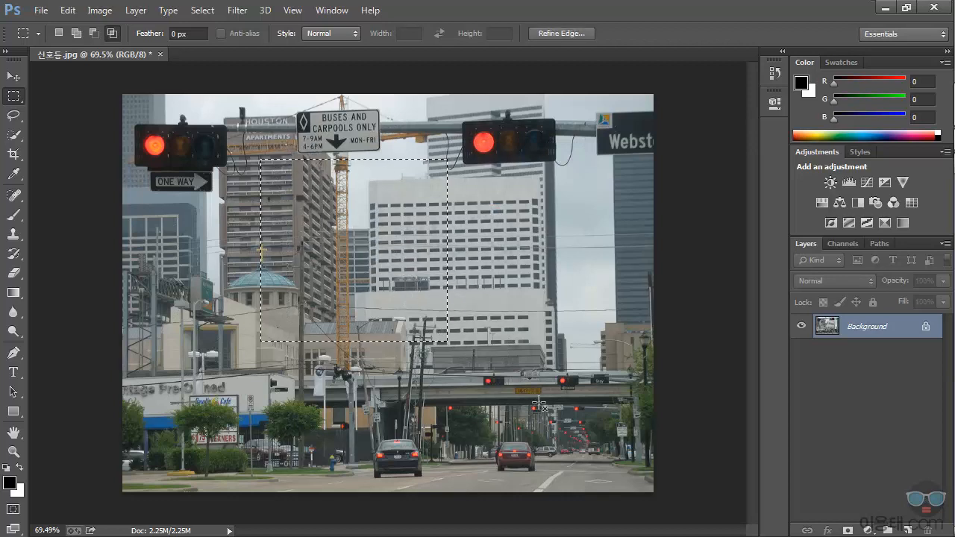
left_click_drag(553, 436, 361, 257)
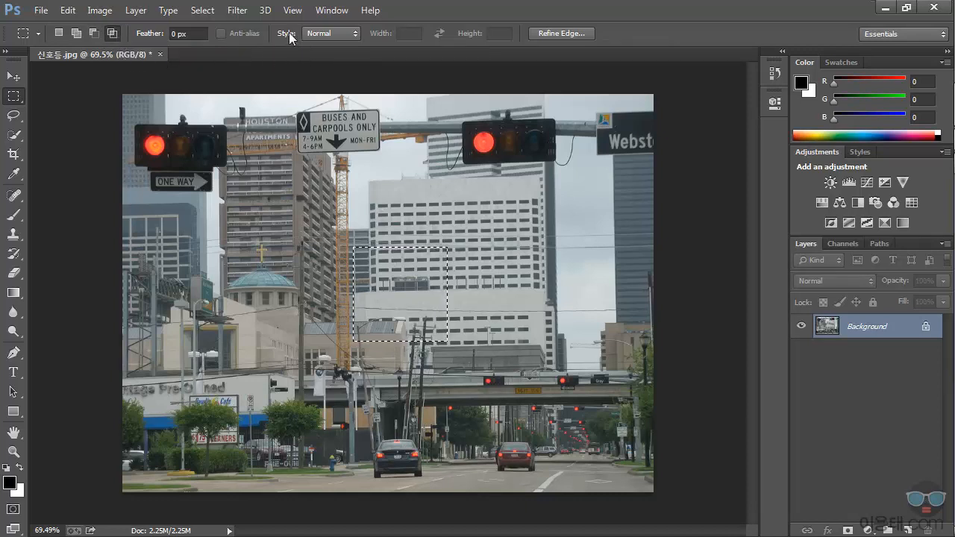
Set the marquee style to Fixed Ratio at 1 by 1 and draw several square selections, ending on the white building
left_click(345, 34)
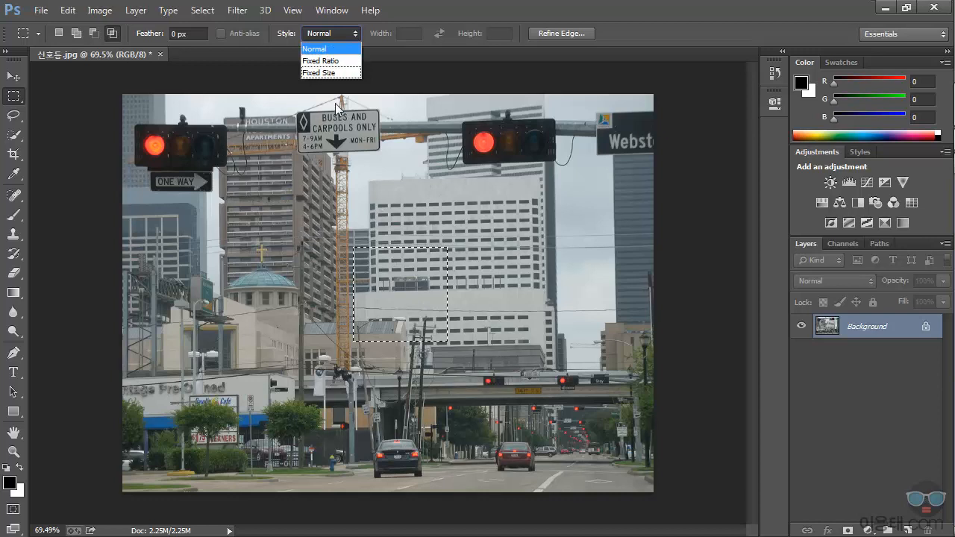
left_click(341, 61)
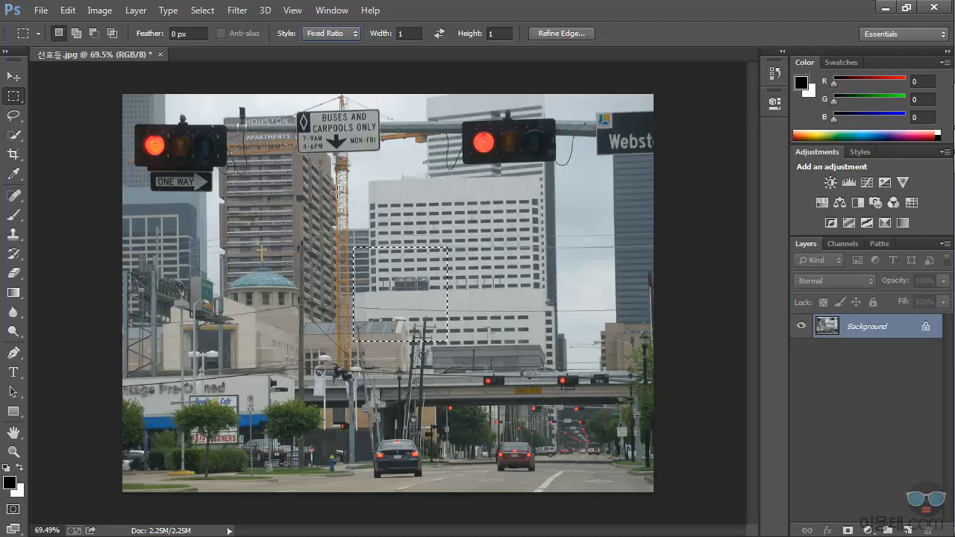
left_click_drag(331, 185, 372, 227)
left_click_drag(273, 182, 478, 386)
left_click_drag(245, 184, 421, 362)
left_click_drag(466, 246, 551, 330)
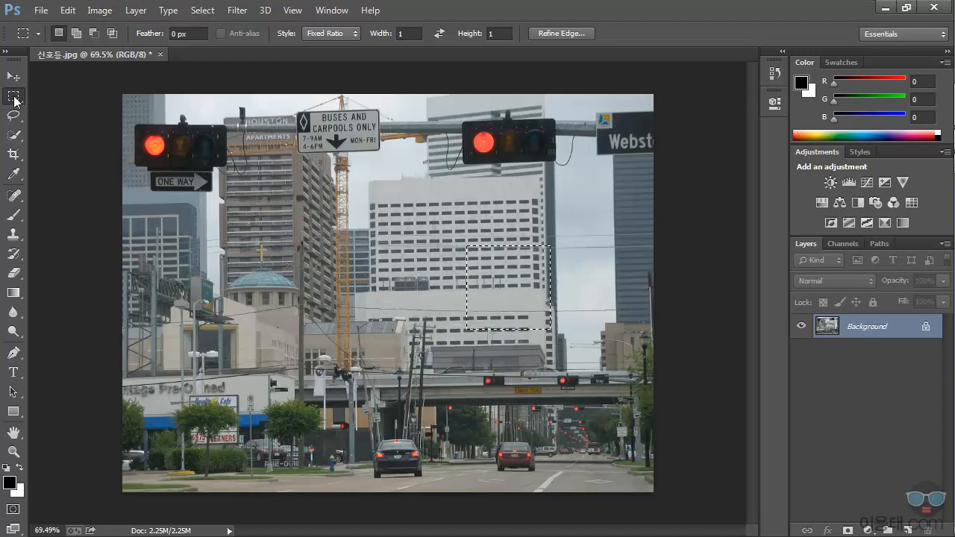
Switch to the Elliptical Marquee tool and draw a freely proportioned oval selection over the crane and white building
left_click(13, 95)
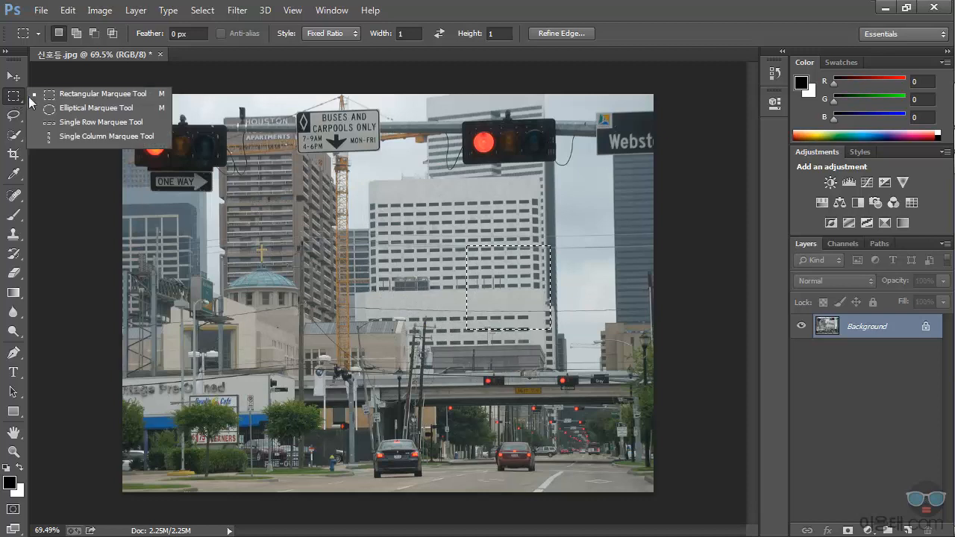
left_click(110, 109)
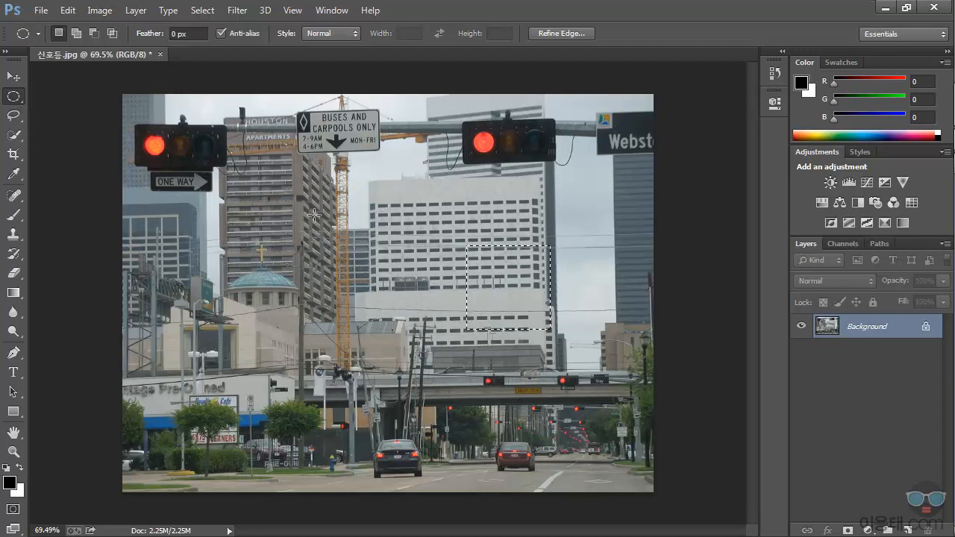
left_click_drag(313, 198, 483, 350)
Set the elliptical marquee style to Fixed Ratio at 1 by 1 and draw several circular selections over the central buildings
left_click(334, 34)
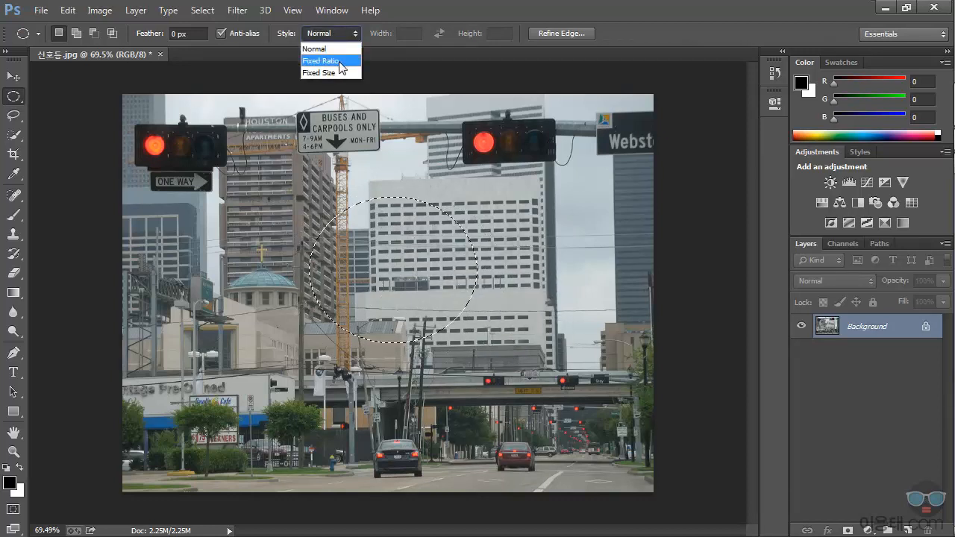
left_click(341, 61)
left_click_drag(304, 192, 500, 372)
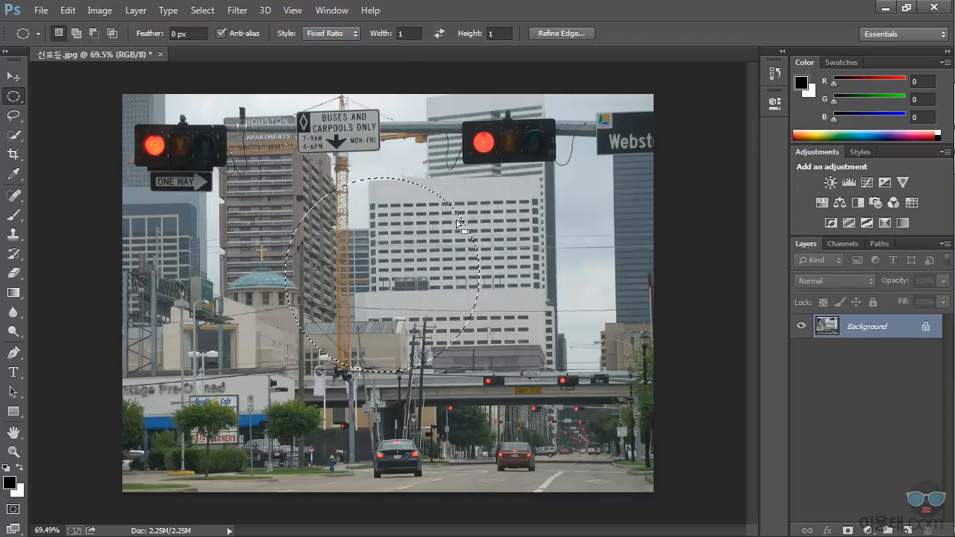
left_click_drag(289, 200, 517, 397)
left_click_drag(289, 192, 478, 382)
Set the elliptical marquee's fixed ratio to 2 by 1 and draw wide oval selections over the central buildings
left_click(409, 33)
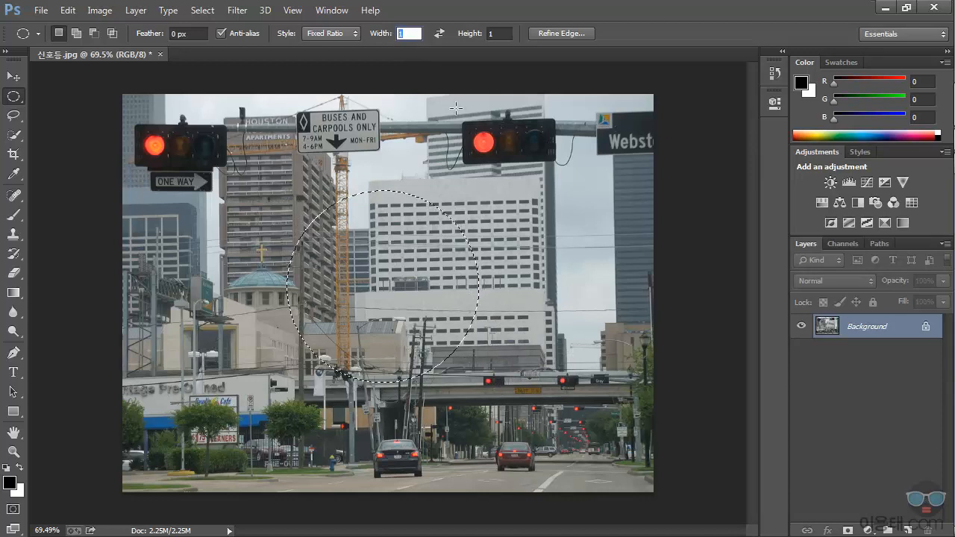
type("2")
left_click(432, 78)
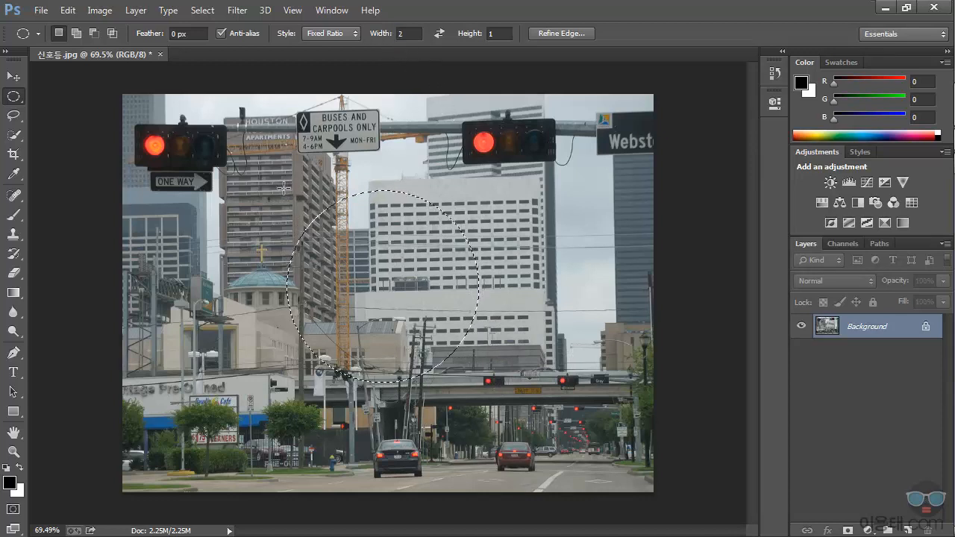
left_click_drag(294, 209, 515, 329)
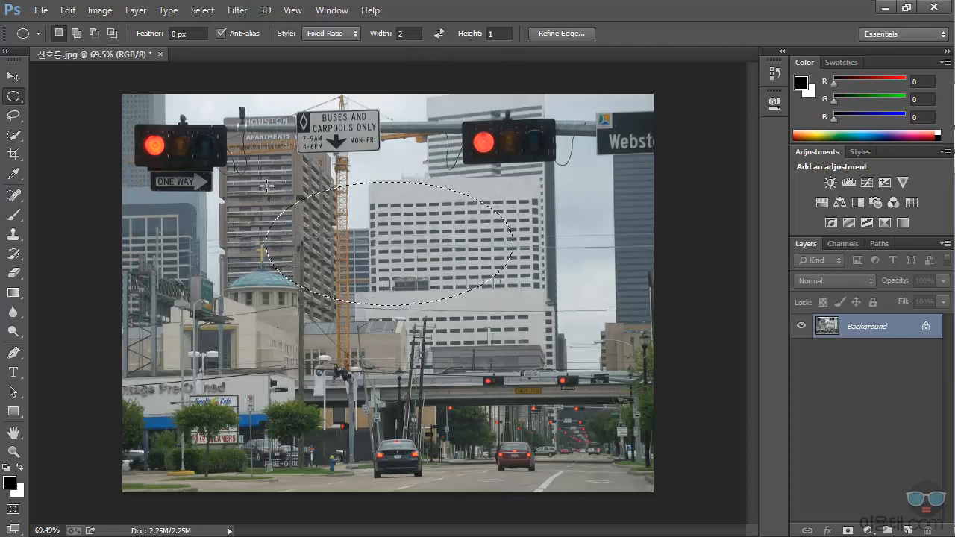
left_click_drag(280, 180, 532, 312)
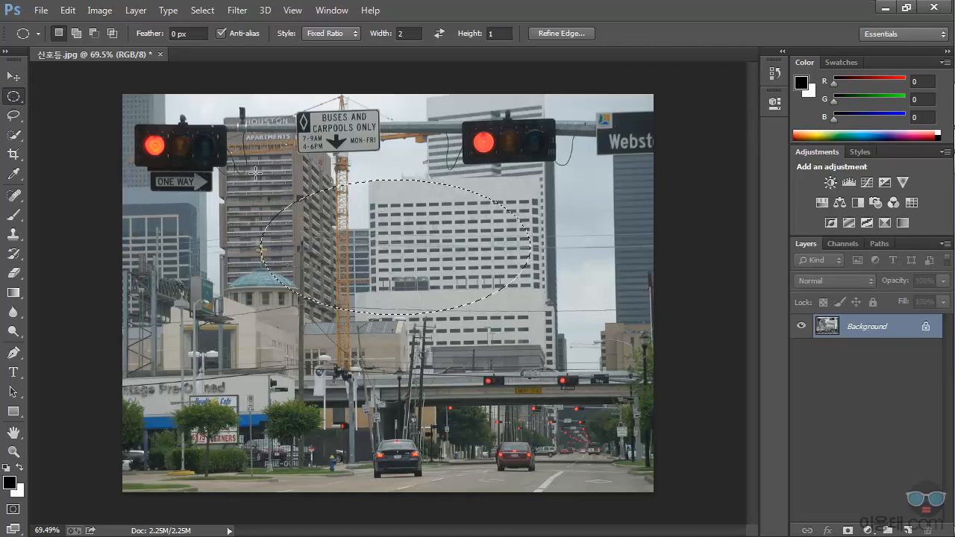
Switch to the Rectangular Marquee tool and draw a square 1 by 1 selection across the brown building and crane
right_click(13, 96)
left_click(77, 94)
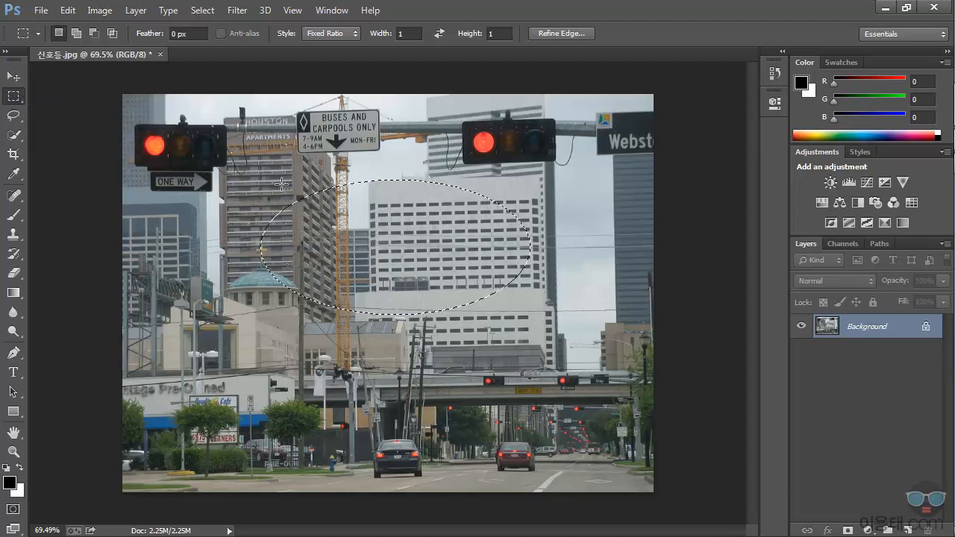
left_click_drag(259, 176, 424, 339)
Set the rectangular marquee's fixed ratio to 2 by 1 and draw wide rectangular selections over the central buildings
left_click(417, 38)
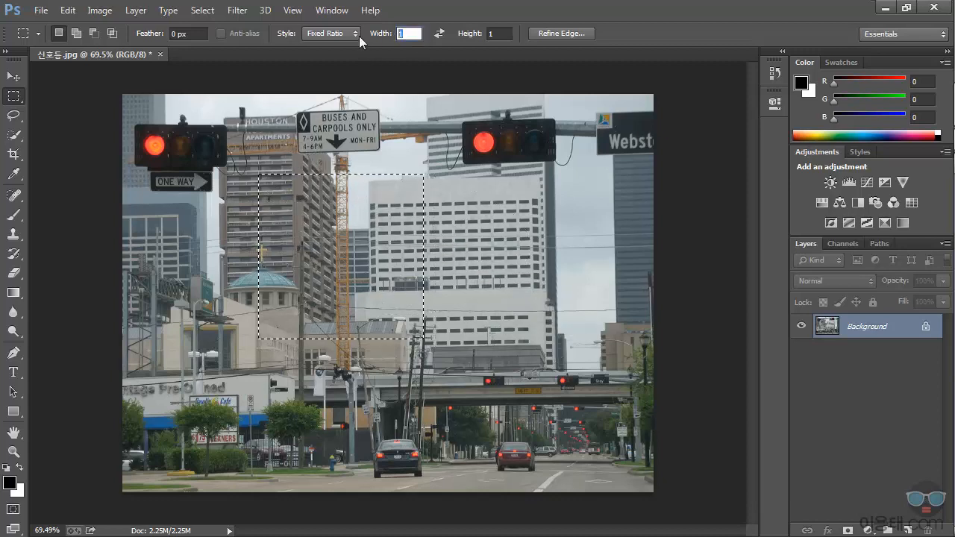
type("2")
key("Return")
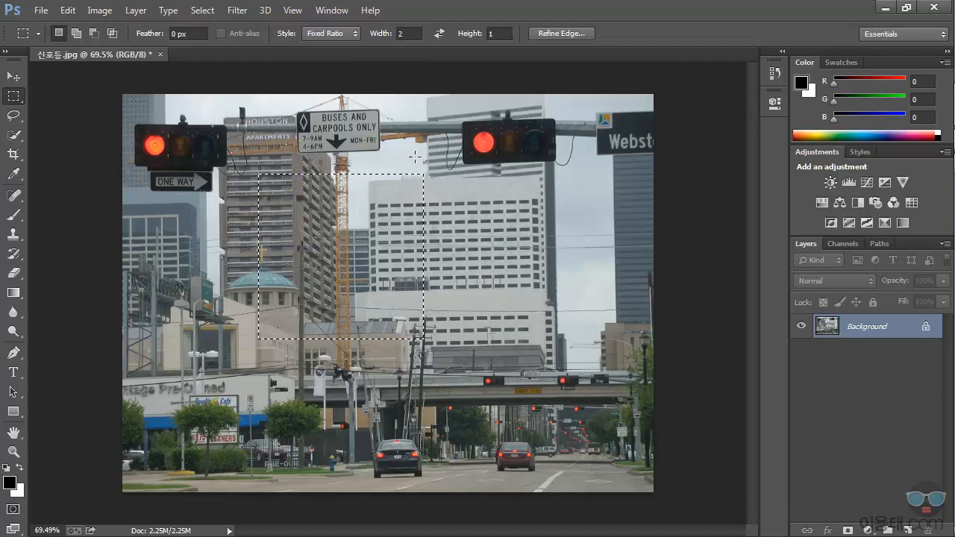
left_click(569, 171)
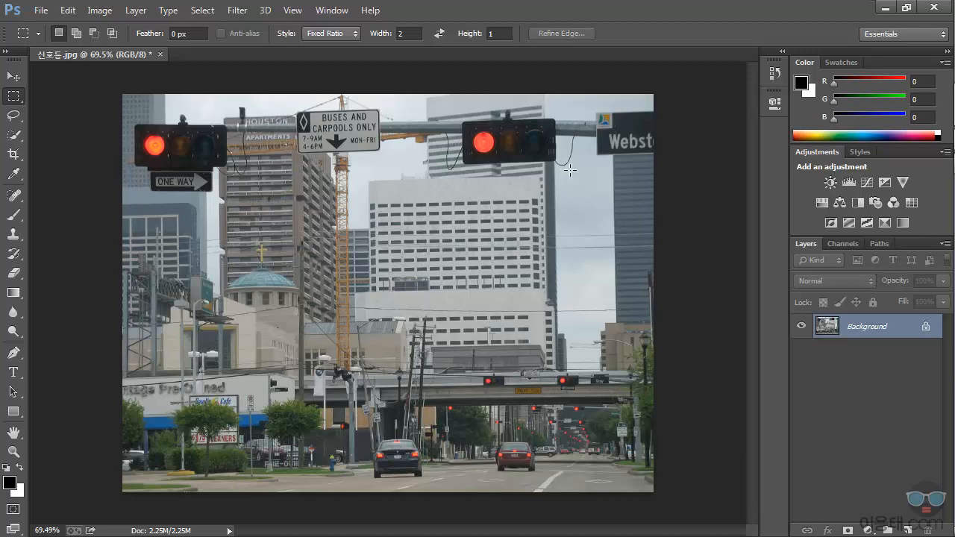
left_click_drag(305, 198, 555, 387)
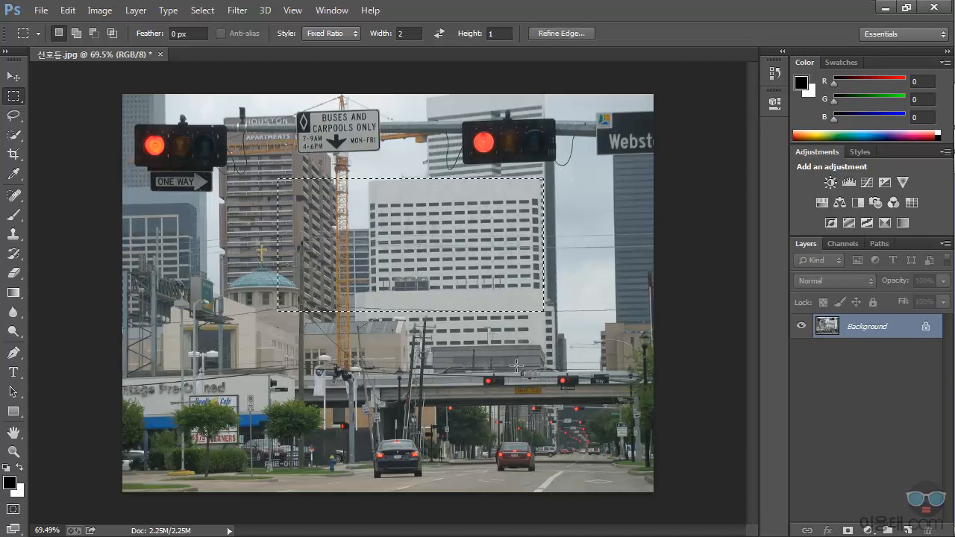
left_click_drag(258, 206, 531, 345)
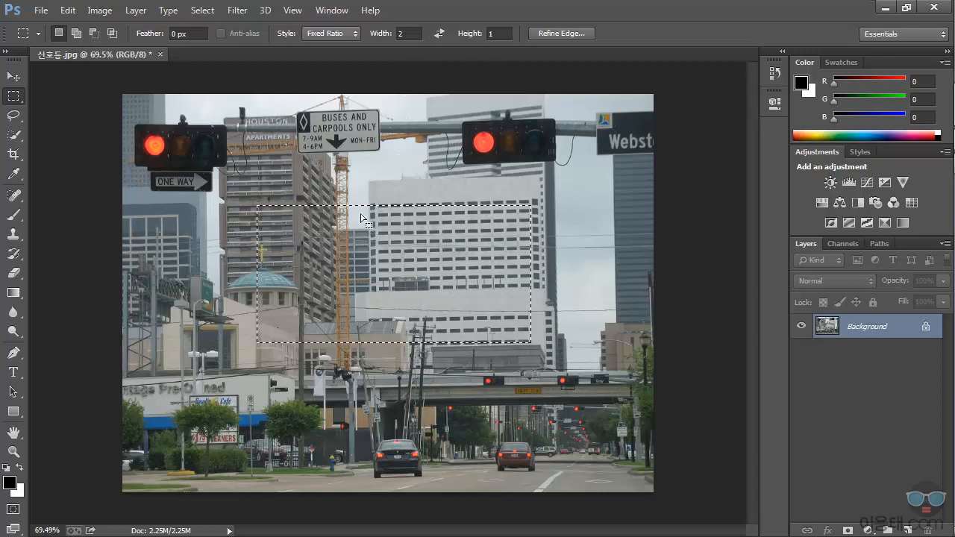
Set the marquee style to Fixed Size and place 64 by 64 px selections around the crane and white building
left_click(345, 33)
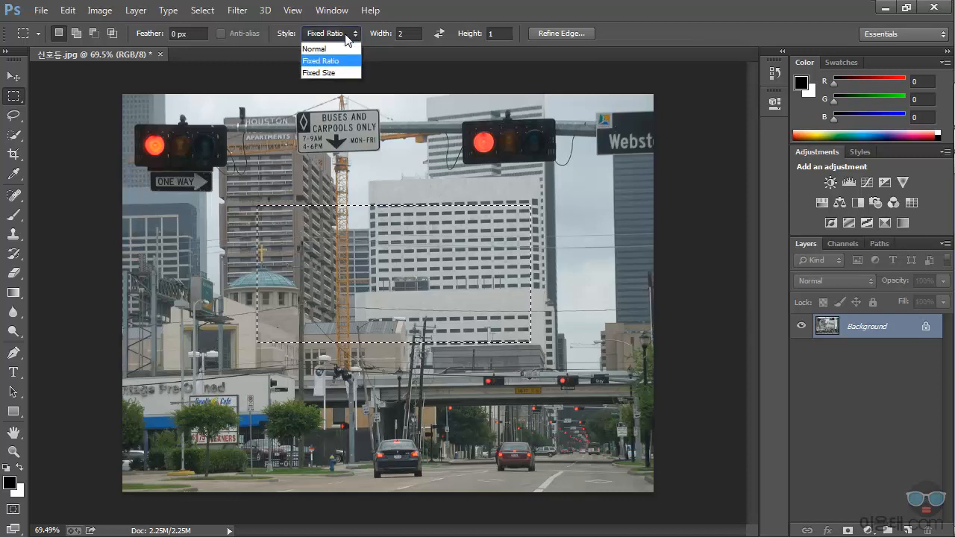
left_click(339, 73)
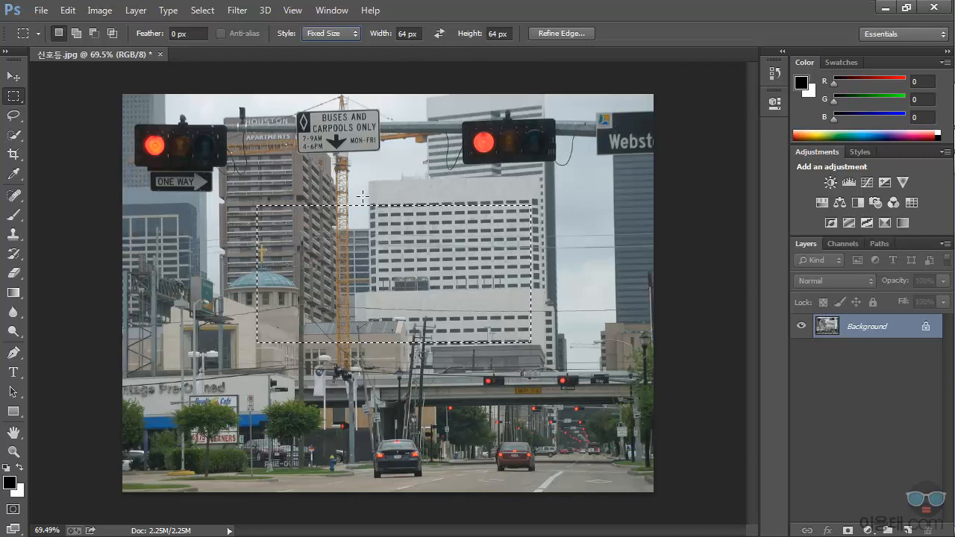
left_click(298, 177)
left_click_drag(305, 181, 329, 217)
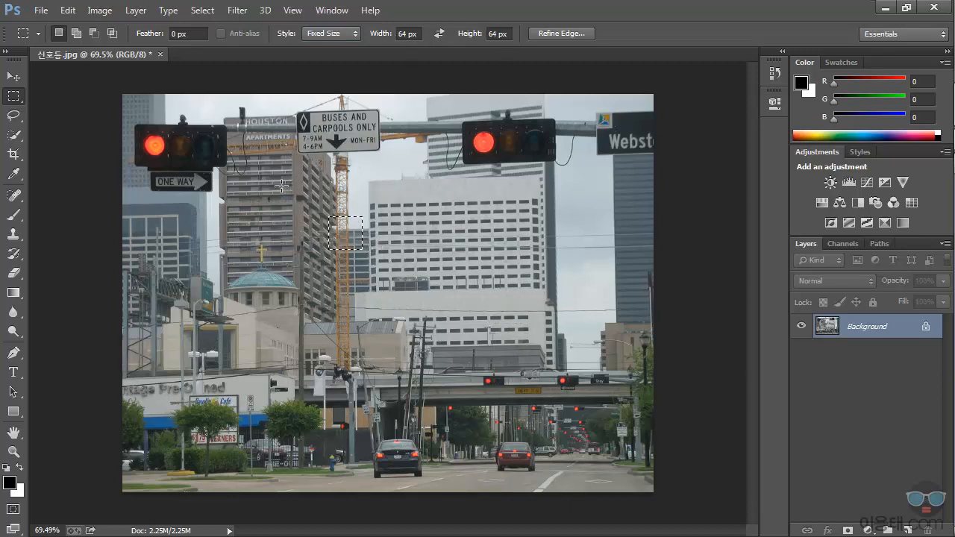
left_click_drag(284, 188, 396, 288)
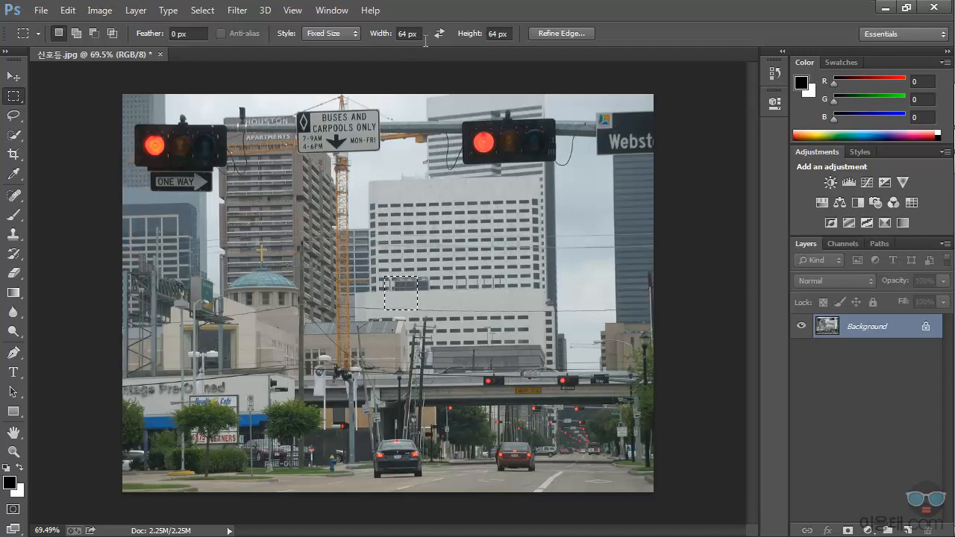
Set the fixed marquee size to 500 by 500 px and place the selection over the central buildings
left_click(425, 38)
type("50")
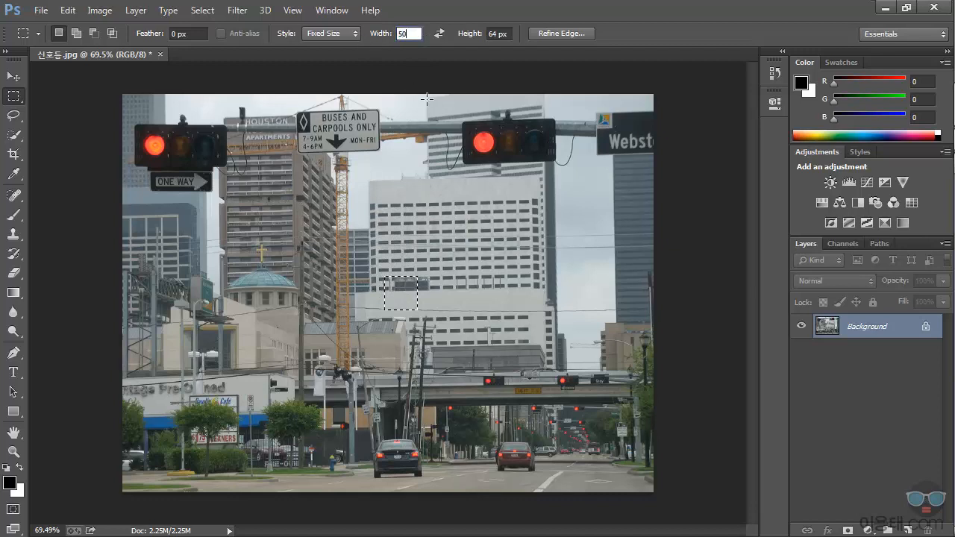
type("0")
key("Return")
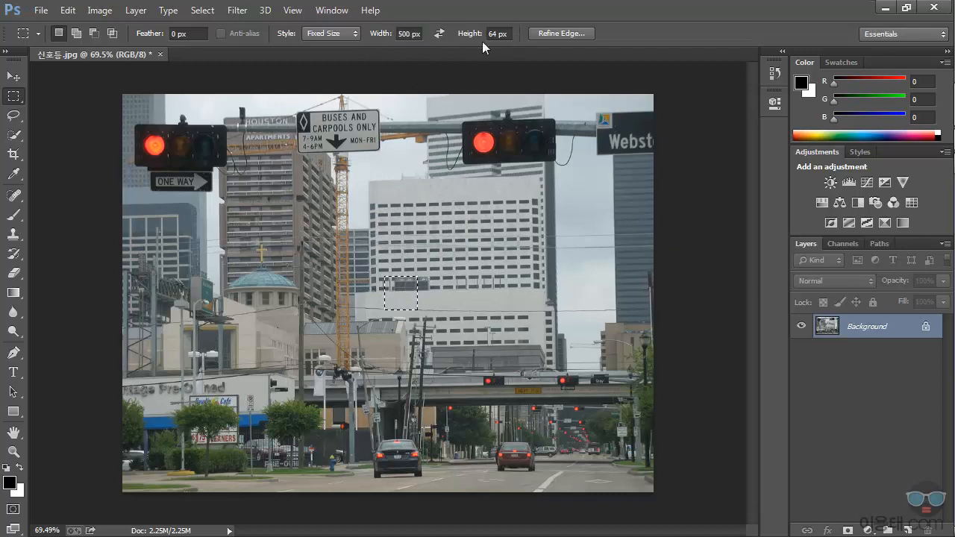
left_click(508, 36)
left_click_drag(511, 36, 385, 34)
type("500")
key("Return")
left_click_drag(344, 265, 261, 187)
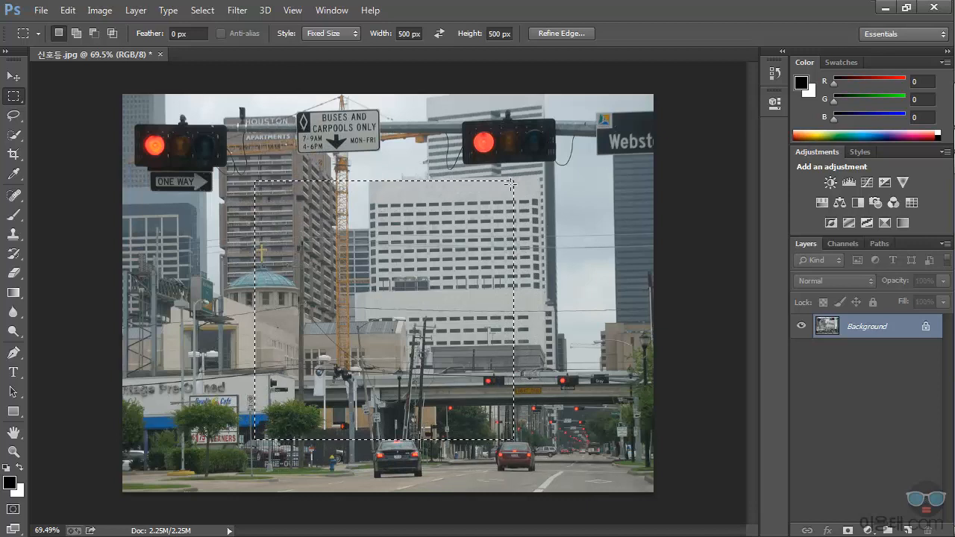
Return the marquee style to Normal and replace the selection with a large rectangle spanning both traffic lights down to the trees
left_click(347, 34)
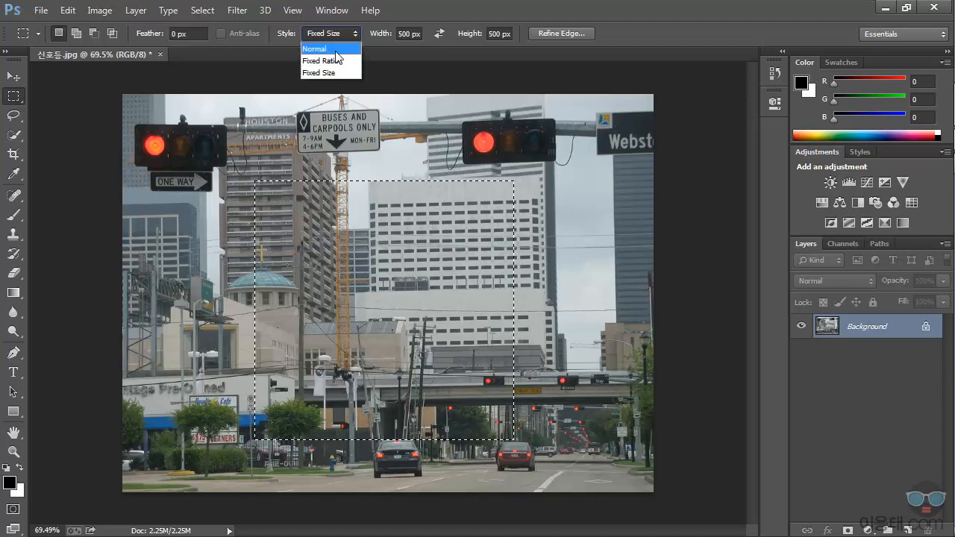
left_click(338, 50)
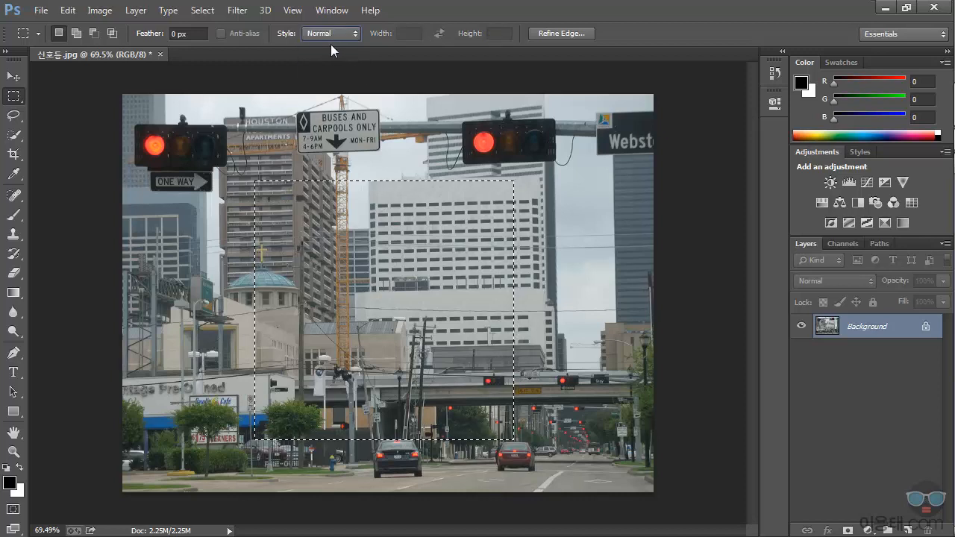
left_click(388, 149)
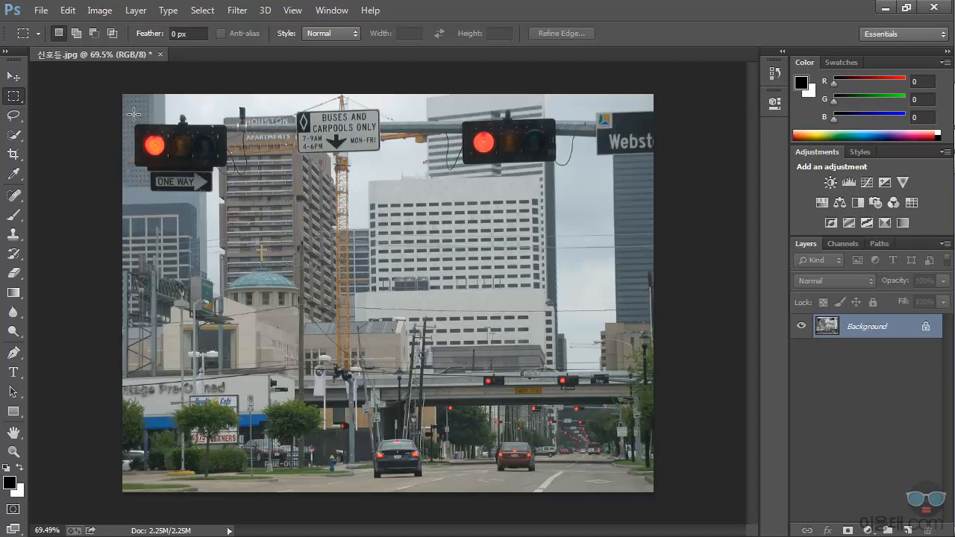
left_click_drag(135, 112, 640, 423)
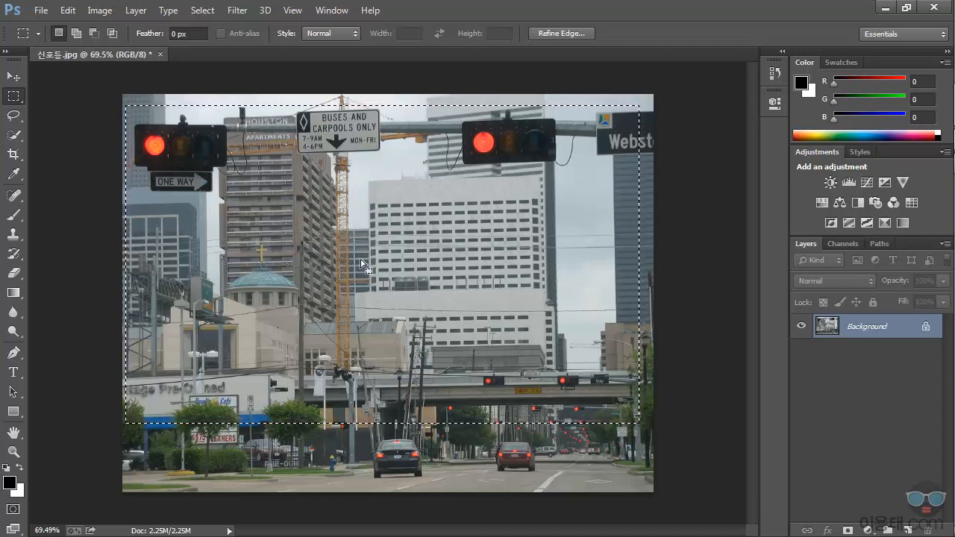
Create a document named 복사본 with the Clipboard preset, 989 by 612 pixels, and paste the copied image area into it
left_click(40, 10)
left_click(45, 23)
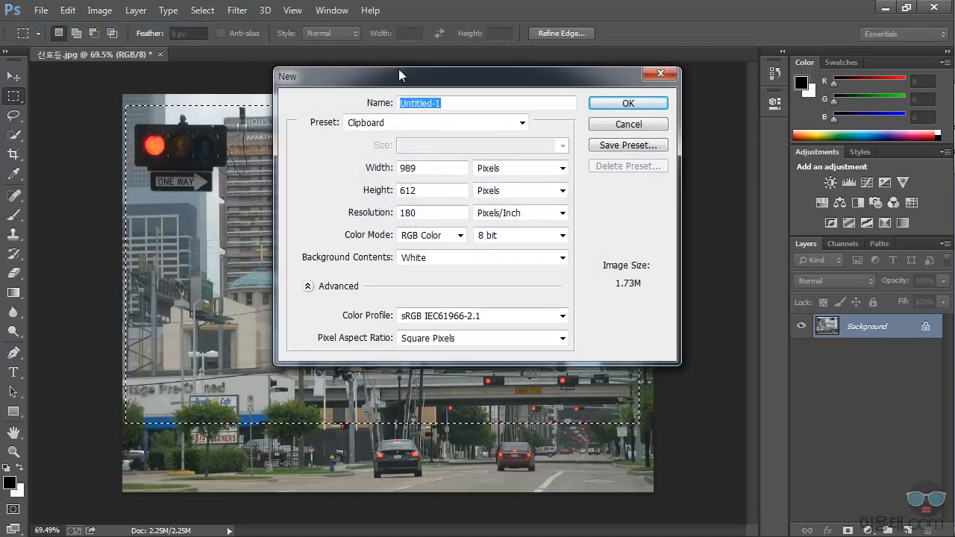
left_click_drag(435, 73, 457, 139)
type("q")
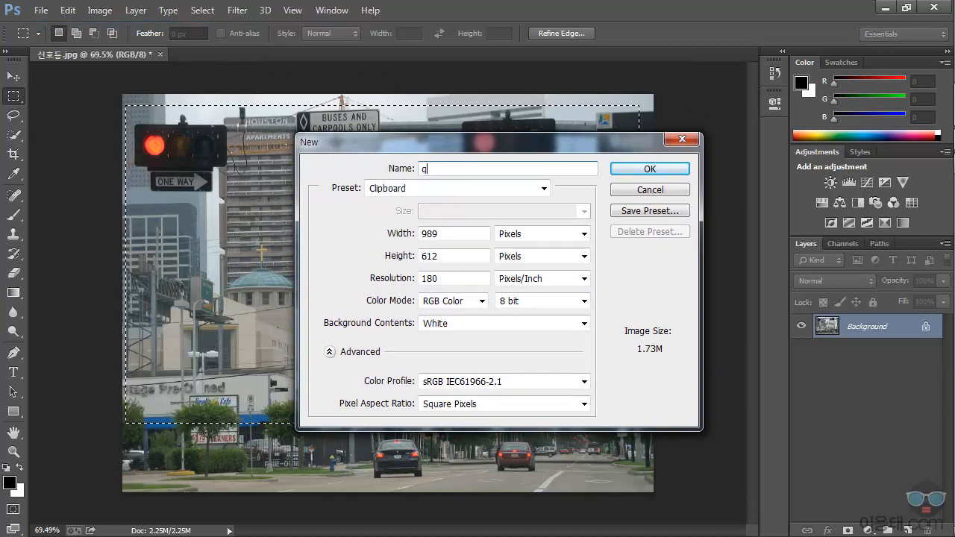
type("h")
key("BackSpace")
key("BackSpace")
key("Hangul")
type("복사본")
left_click(670, 172)
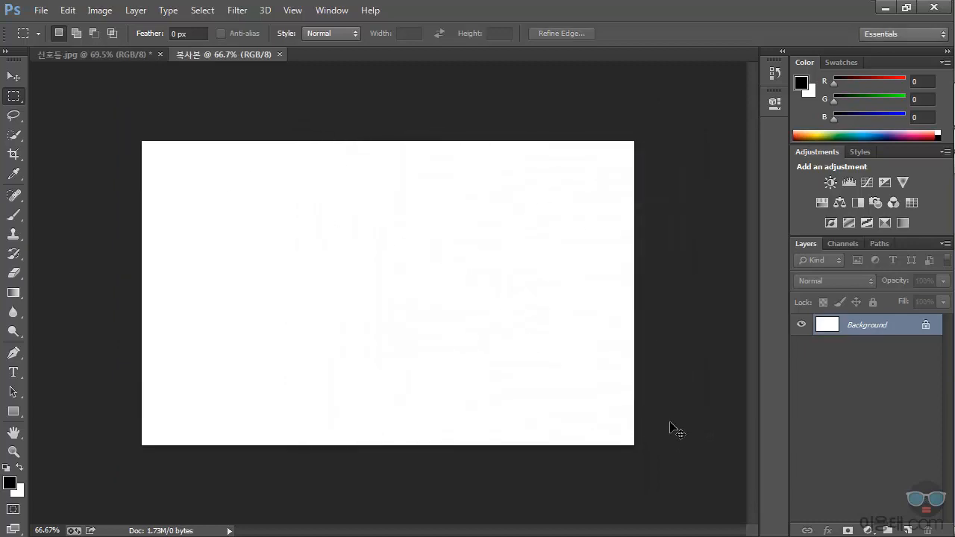
key("ctrl+v")
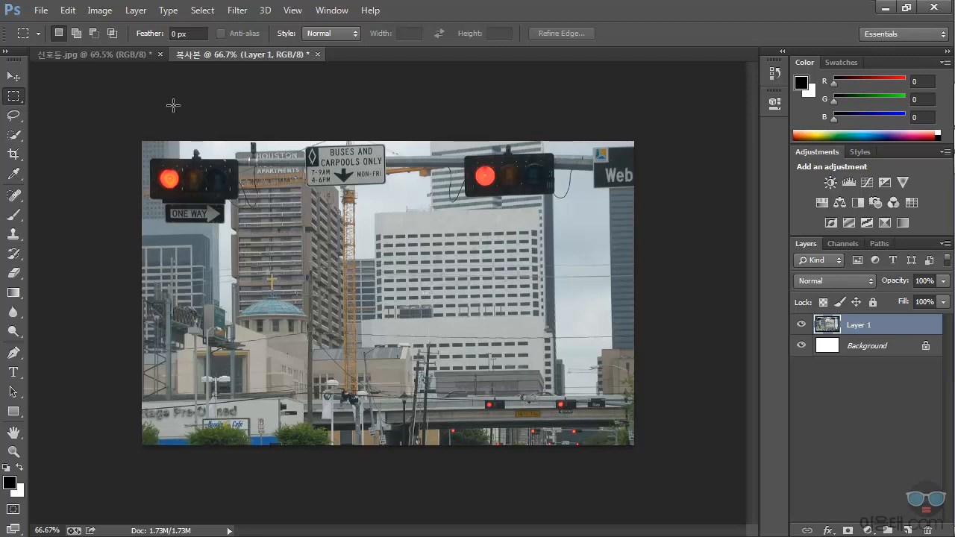
Go back to 신호등.jpg, try the Crop tool on the selected area, cancel the crop and deselect
left_click(117, 55)
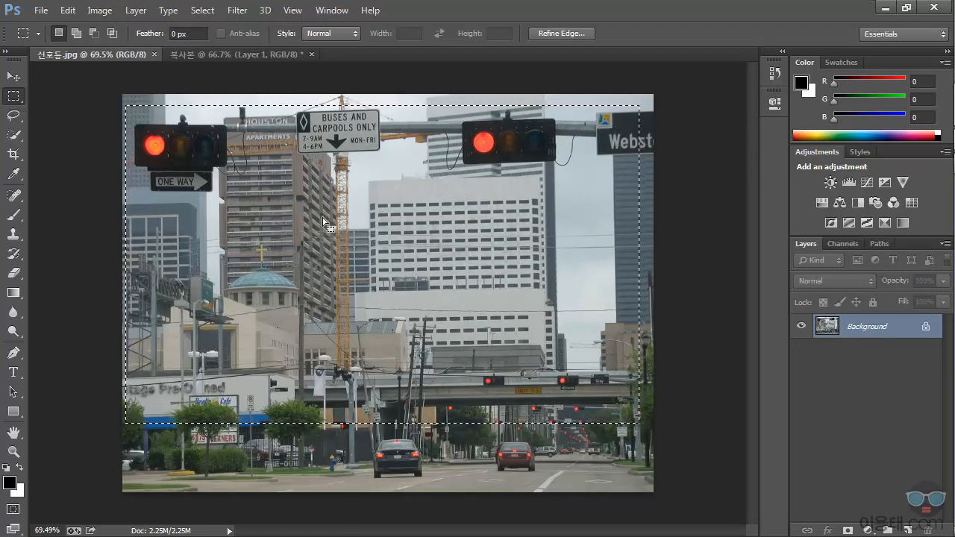
left_click(14, 157)
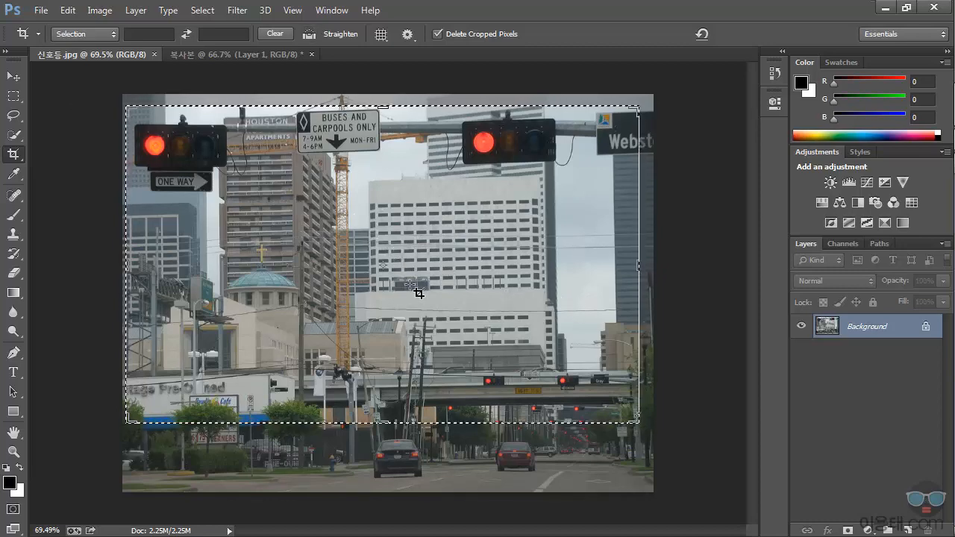
key("Escape")
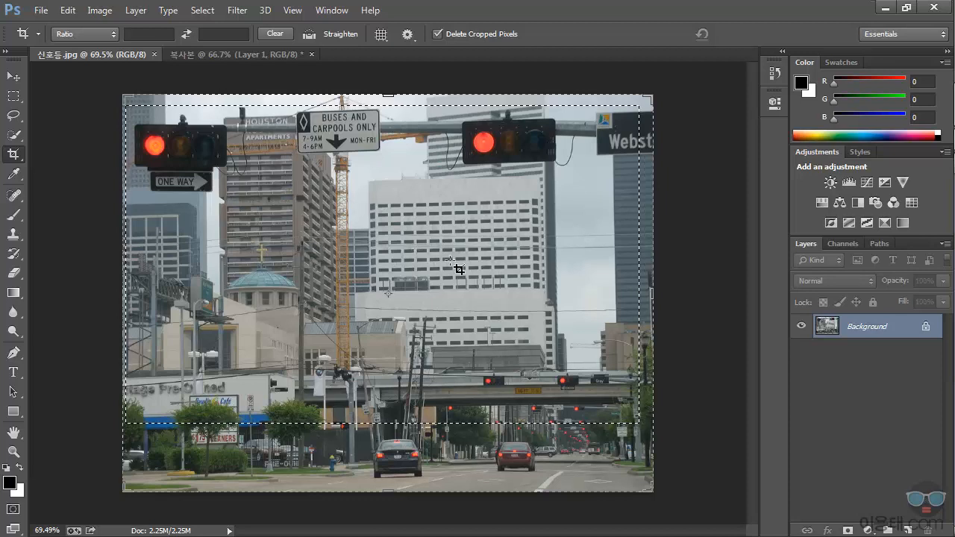
key("ctrl")
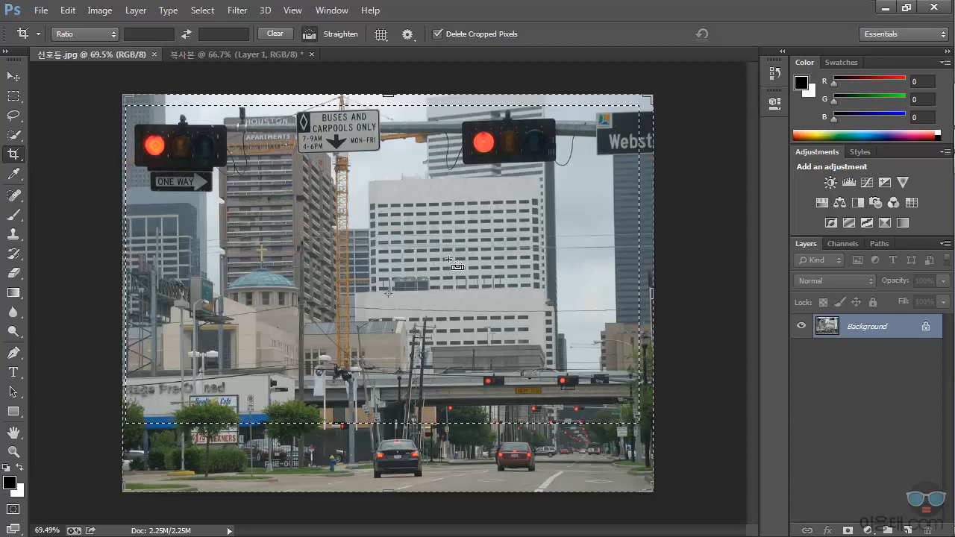
key("ctrl+d")
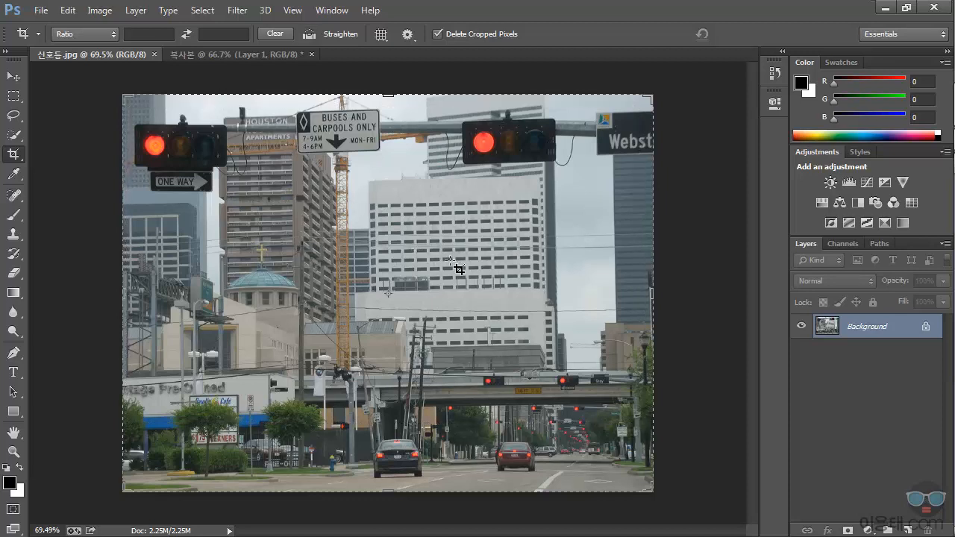
Crop the 신호등.jpg photo by trimming all four edges, cutting off the road and cars along the lower edge
right_click(13, 155)
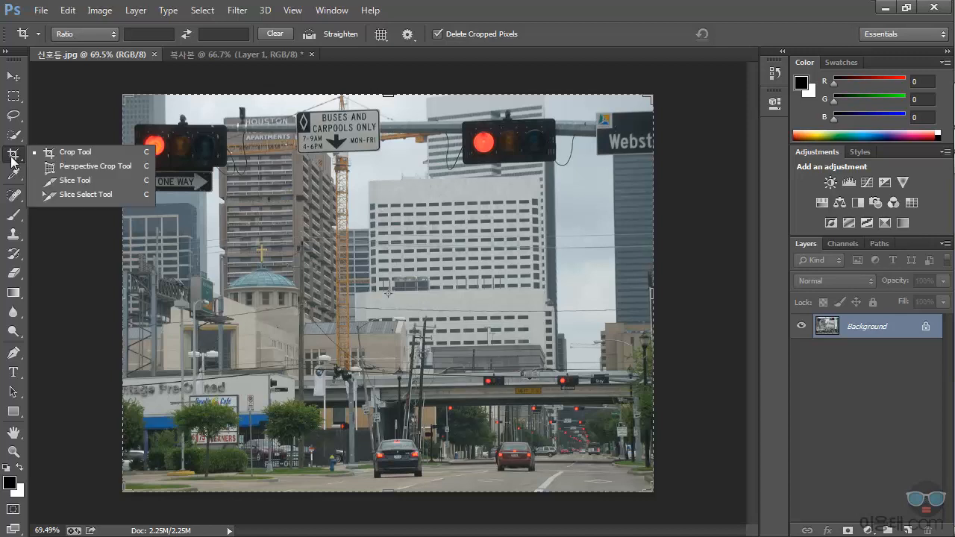
left_click(67, 153)
left_click_drag(395, 98, 397, 105)
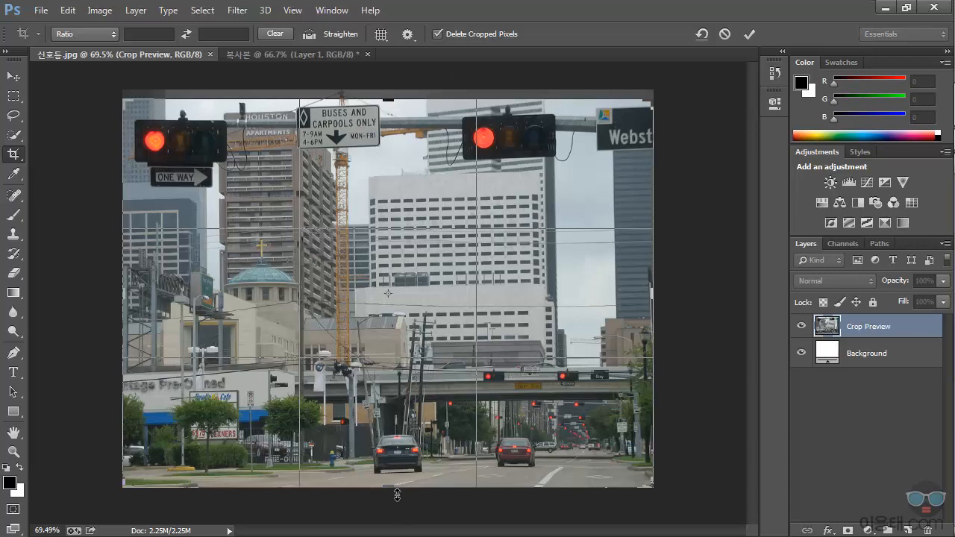
left_click_drag(397, 486, 400, 472)
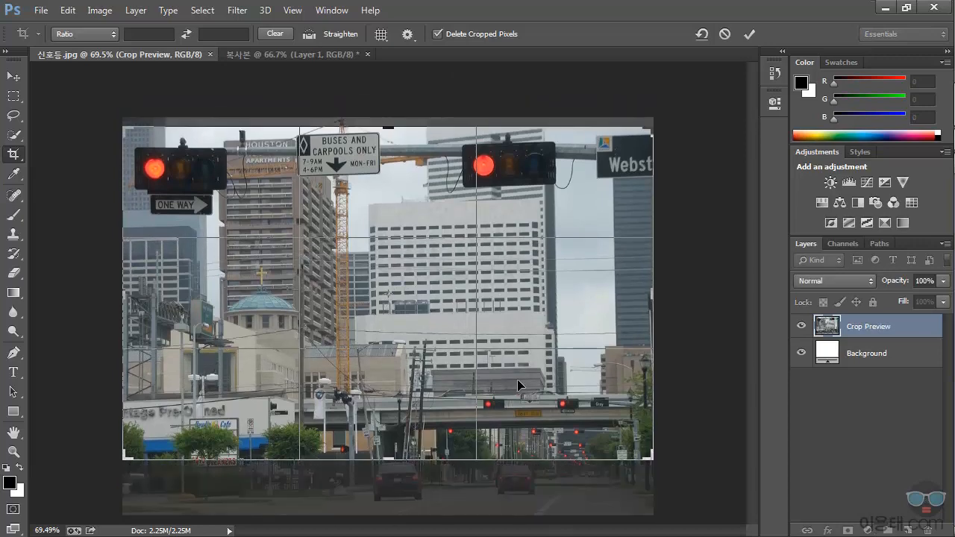
left_click_drag(658, 301, 639, 300)
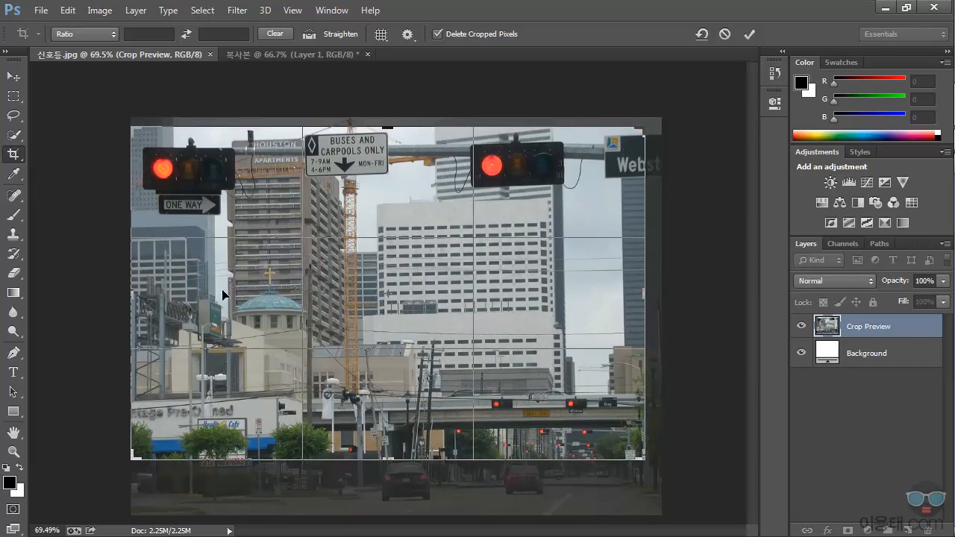
left_click_drag(147, 303, 143, 303)
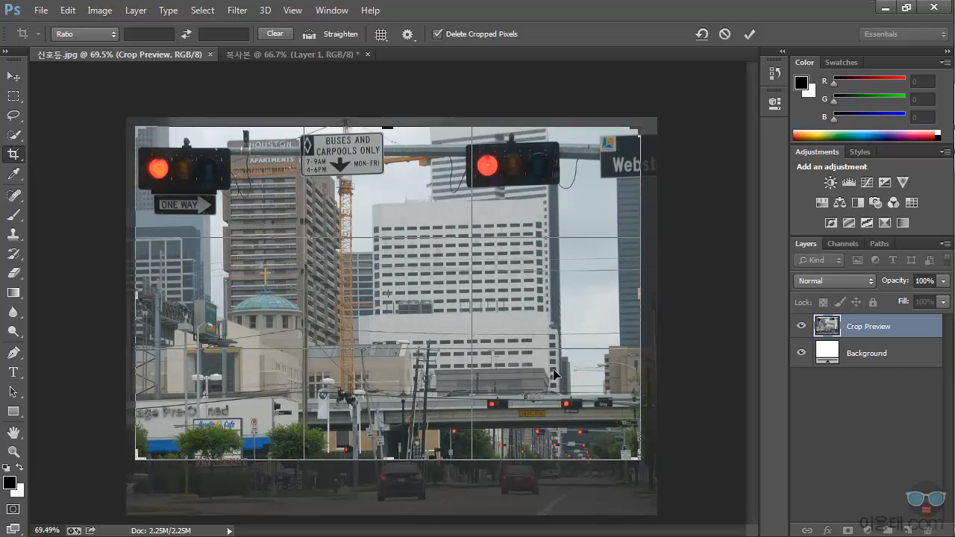
key("Return")
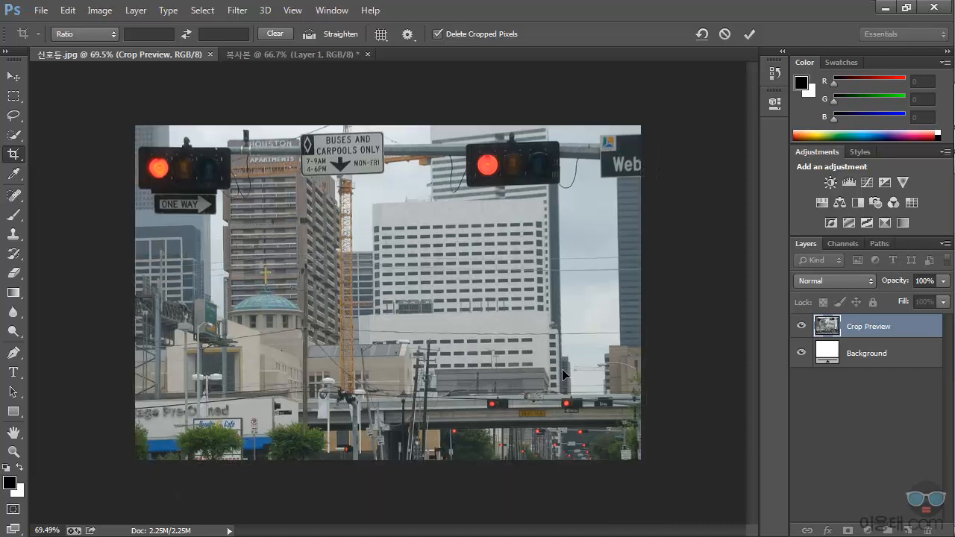